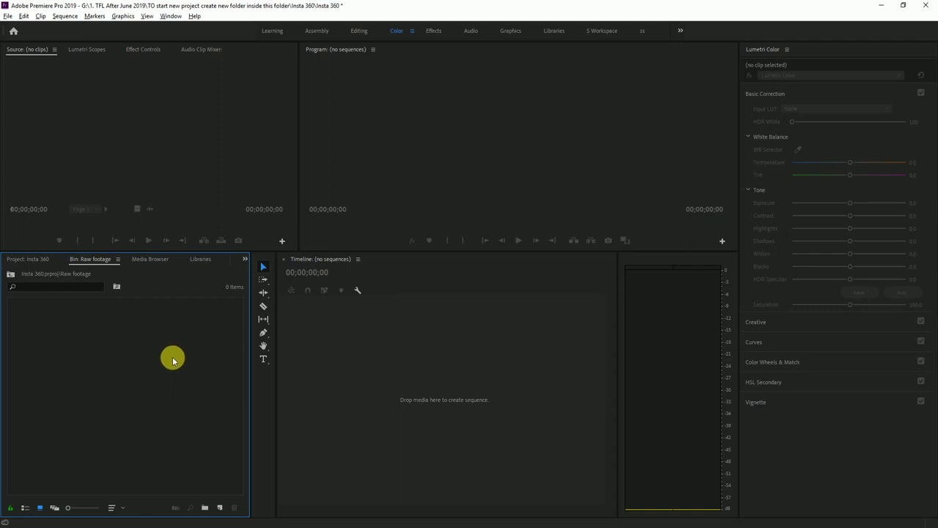
Check IMG_0025's Properties details to confirm its 4096-pixel frame width.
key(alt+Tab)
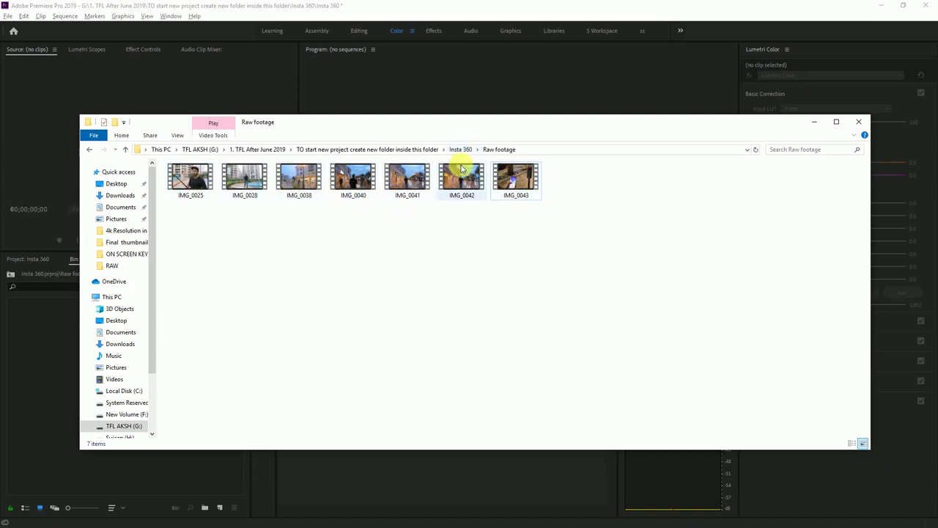
click(196, 178)
right_click(195, 177)
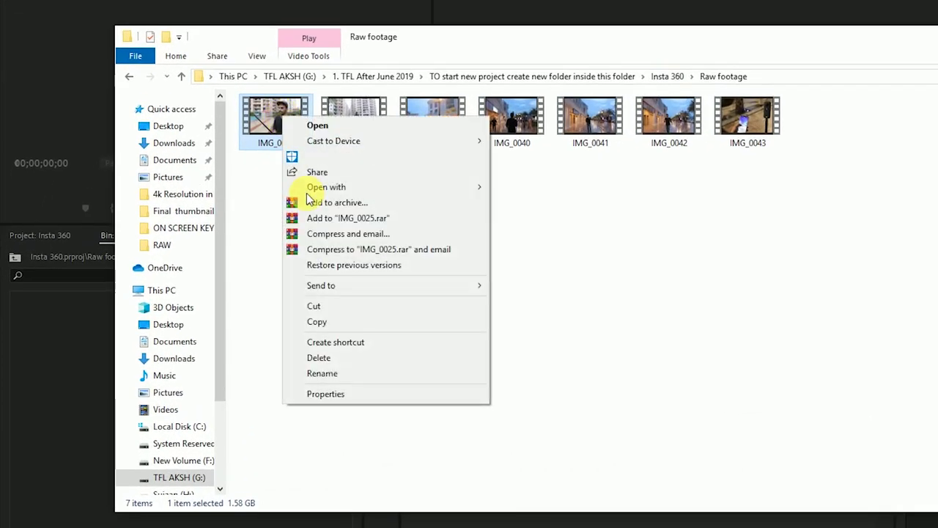
click(233, 368)
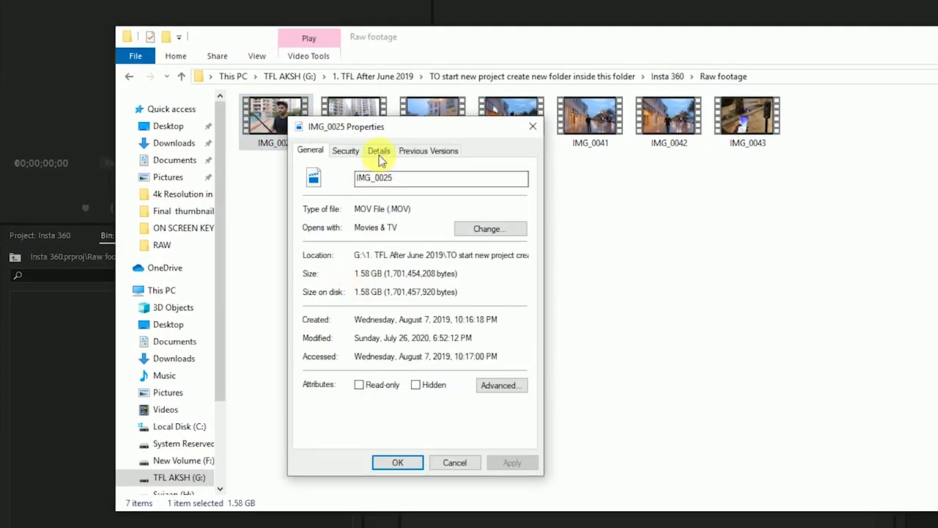
click(378, 150)
click(396, 302)
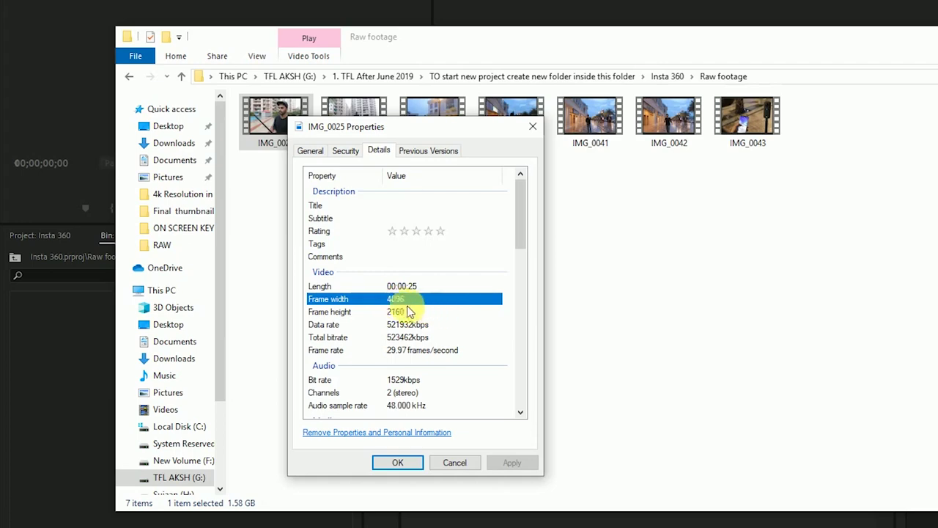
Import all seven raw videos into Premiere's Raw footage bin.
click(461, 464)
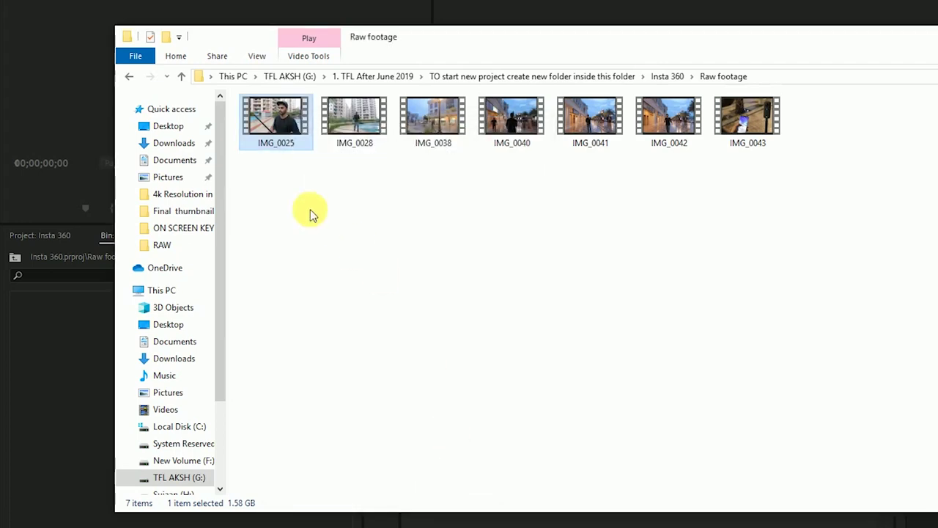
drag(271, 181, 766, 120)
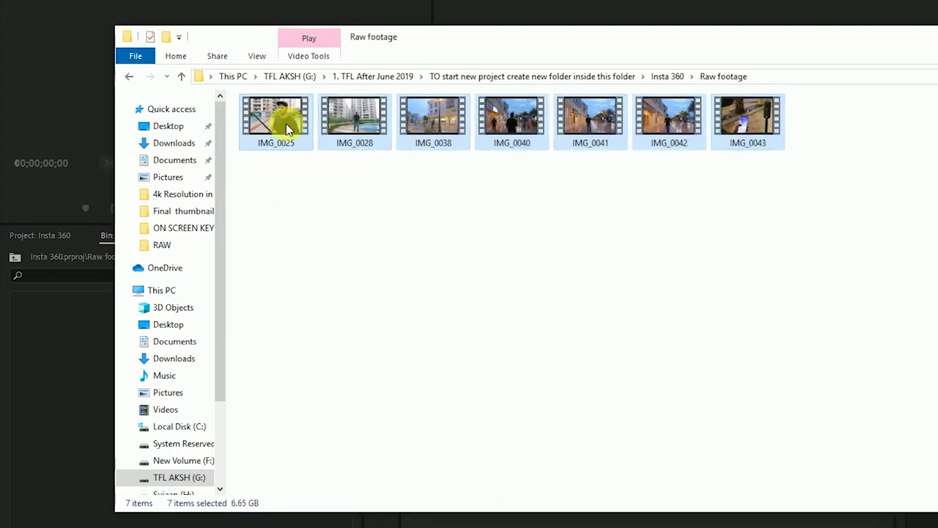
drag(286, 129, 45, 361)
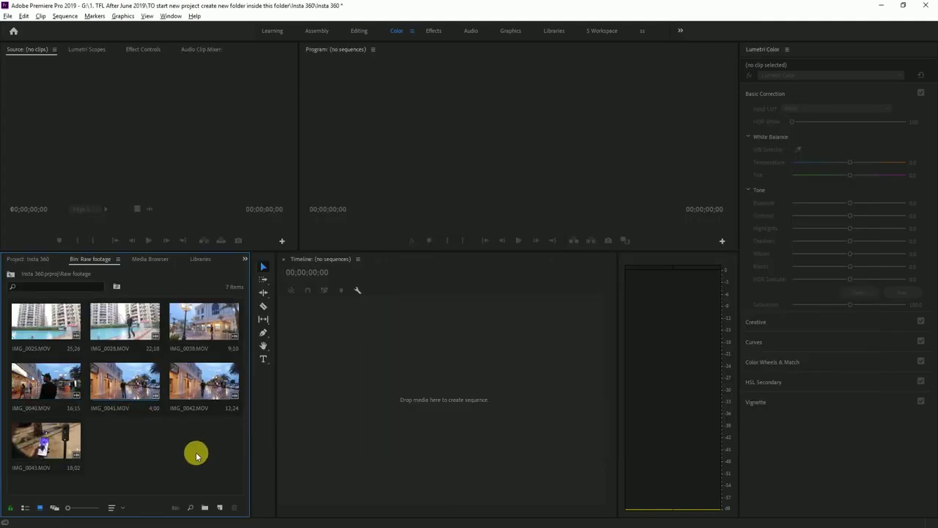
Create a sequence named '4k demo' from the RED R3D 4K 16x9 29.97 preset.
key(ctrl+n)
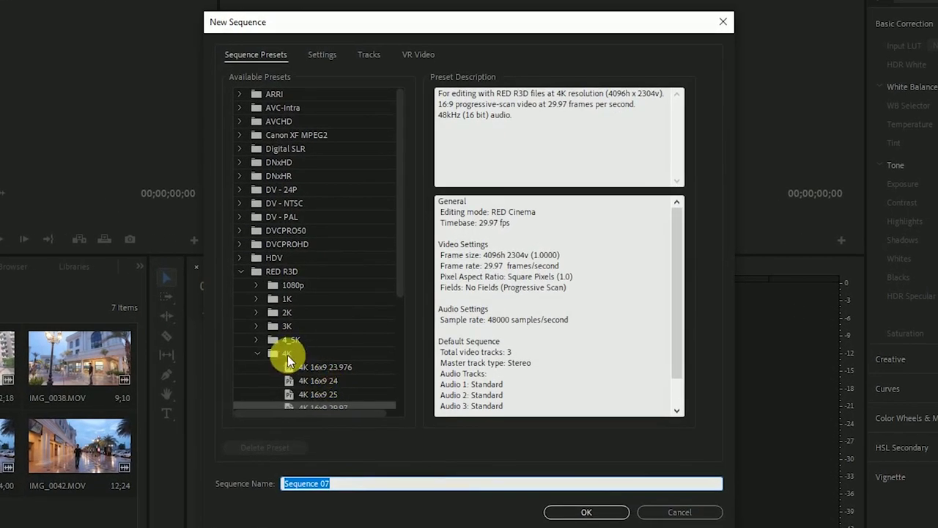
scroll(375, 381, down, 1)
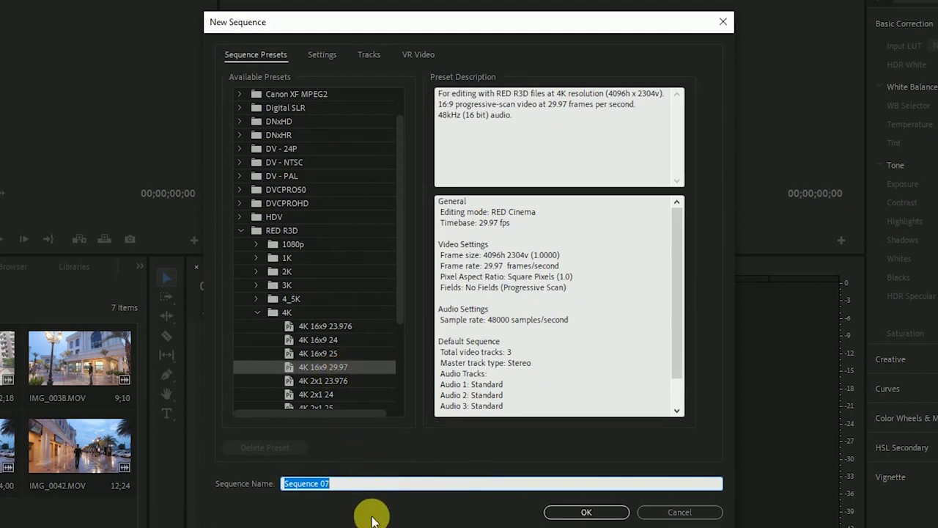
text(4k demo)
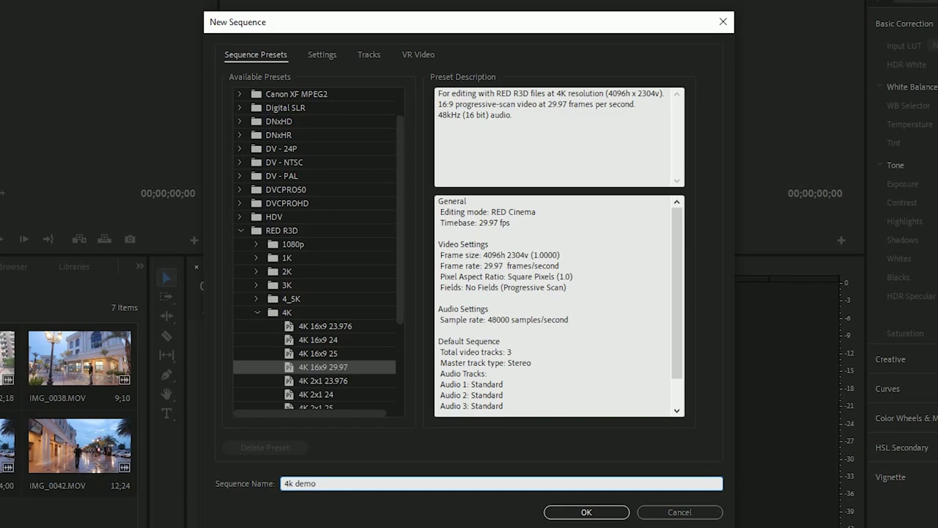
click(589, 513)
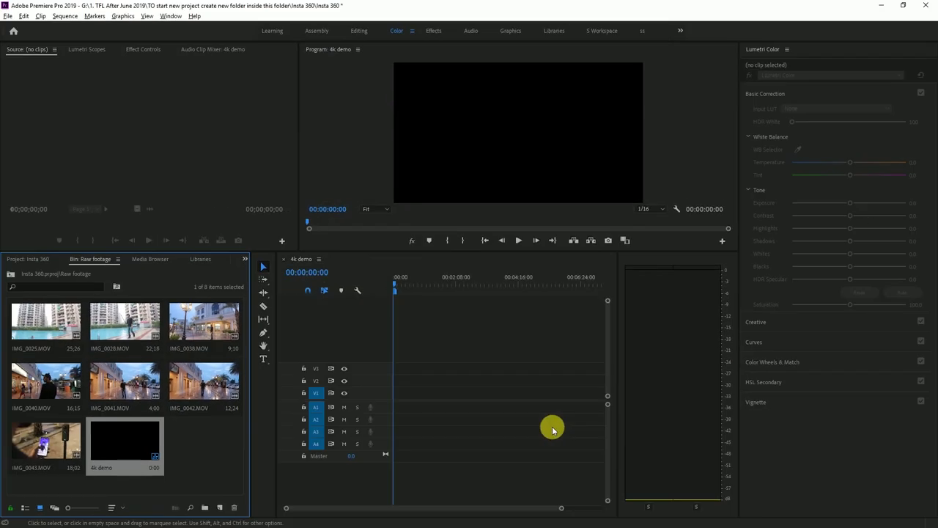
Place IMG_0025.MOV on the timeline, match the sequence settings to it, and check its Properties.
click(183, 456)
click(64, 332)
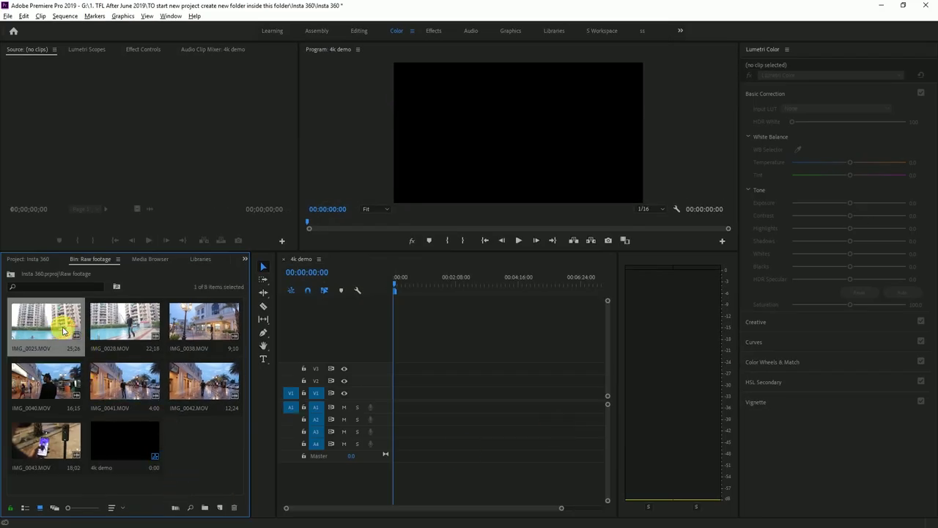
mouse_move(32, 326)
mouse_down()
mouse_move(404, 412)
mouse_move(396, 407)
mouse_up()
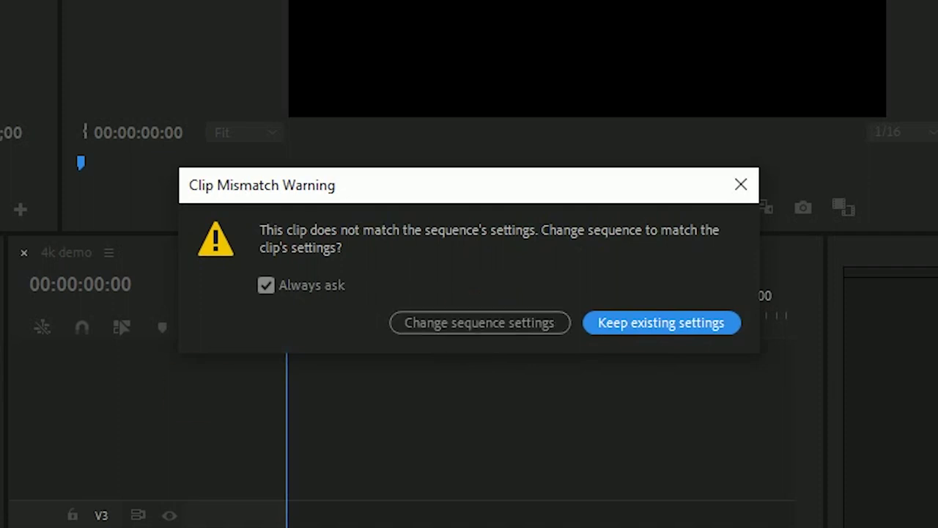
click(485, 323)
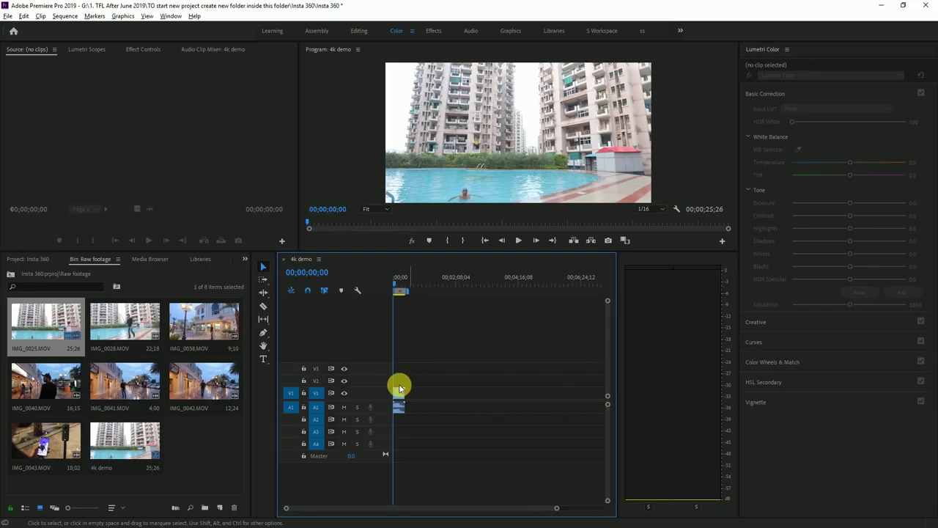
right_click(121, 442)
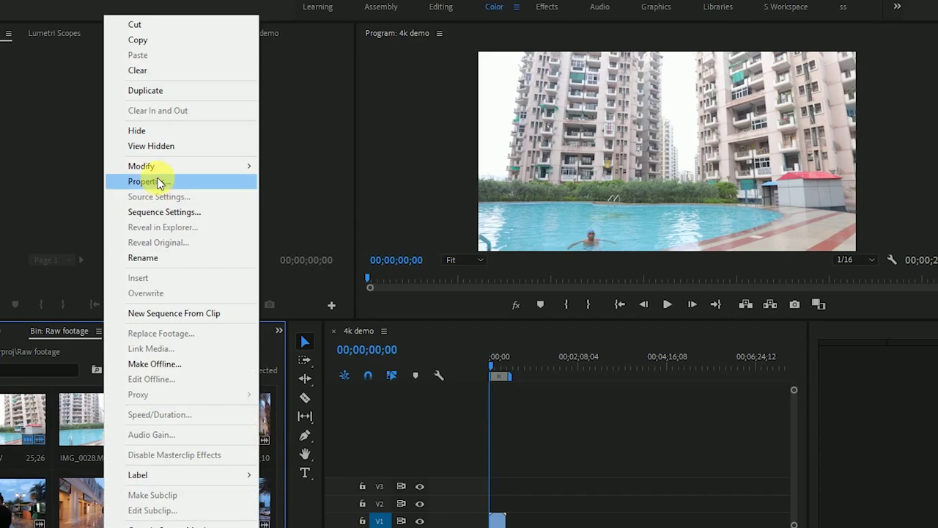
click(152, 163)
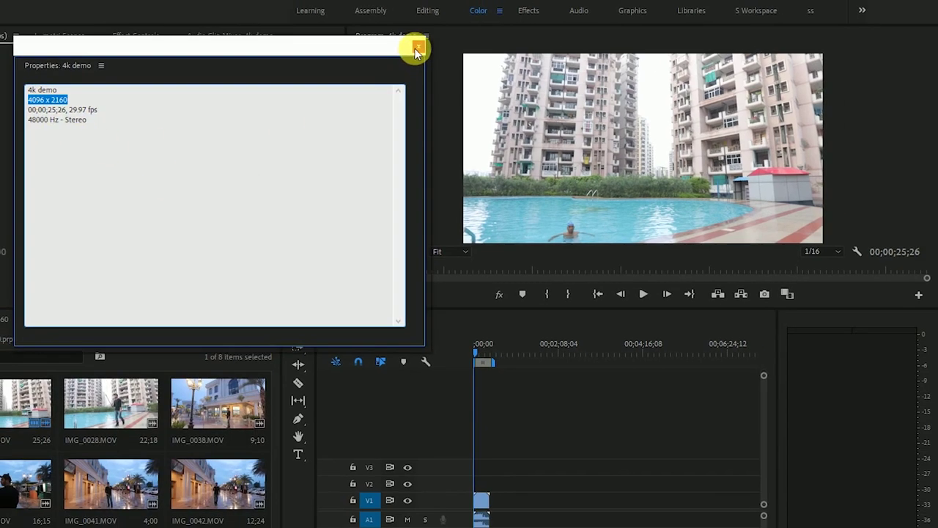
click(431, 43)
Add the other six clips right after IMG_0025 on V1 and save the project.
shift+click(112, 390)
drag(125, 323, 431, 408)
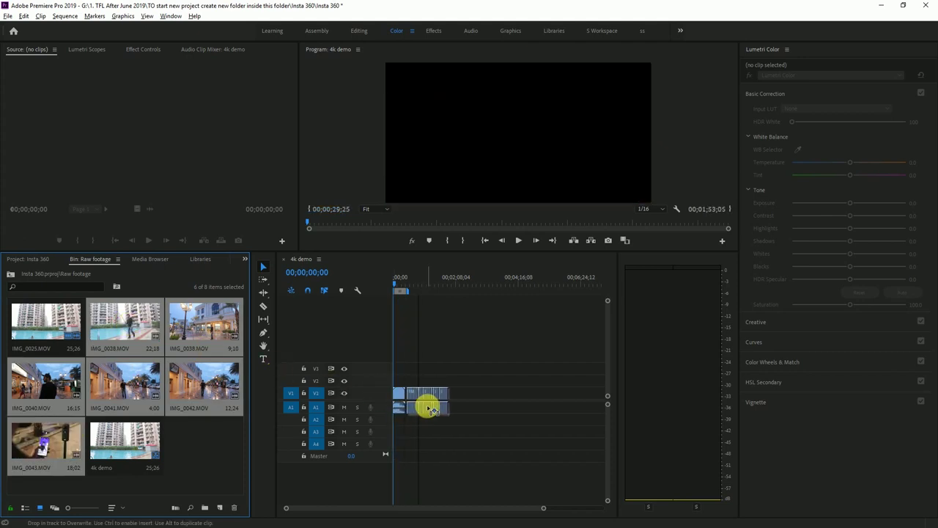
drag(431, 408, 427, 405)
click(206, 430)
key(ctrl+s)
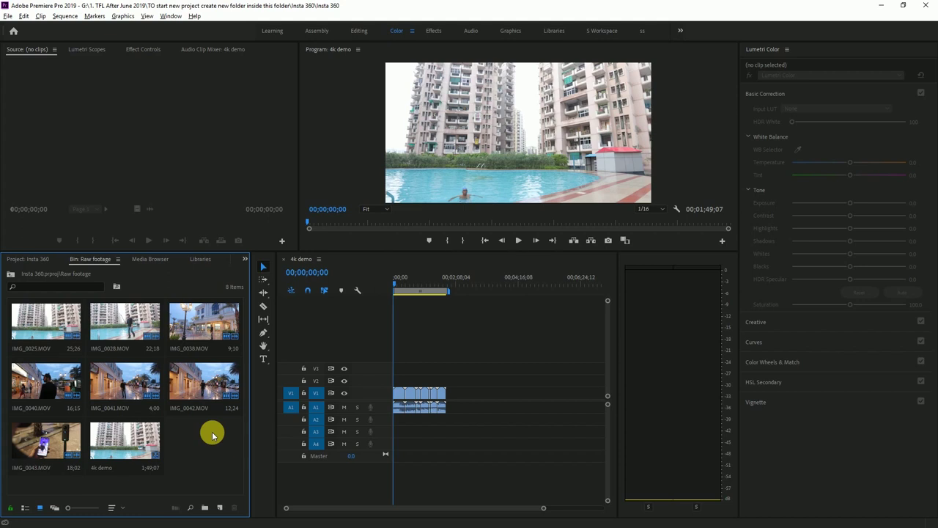
click(52, 334)
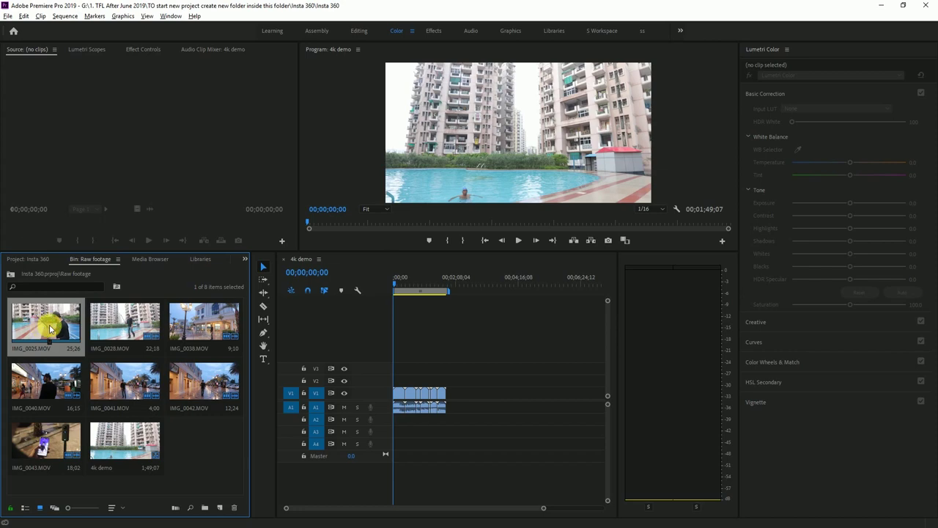
Look through the clip options for IMG_0025 and then all seven clips, without running anything.
right_click(50, 328)
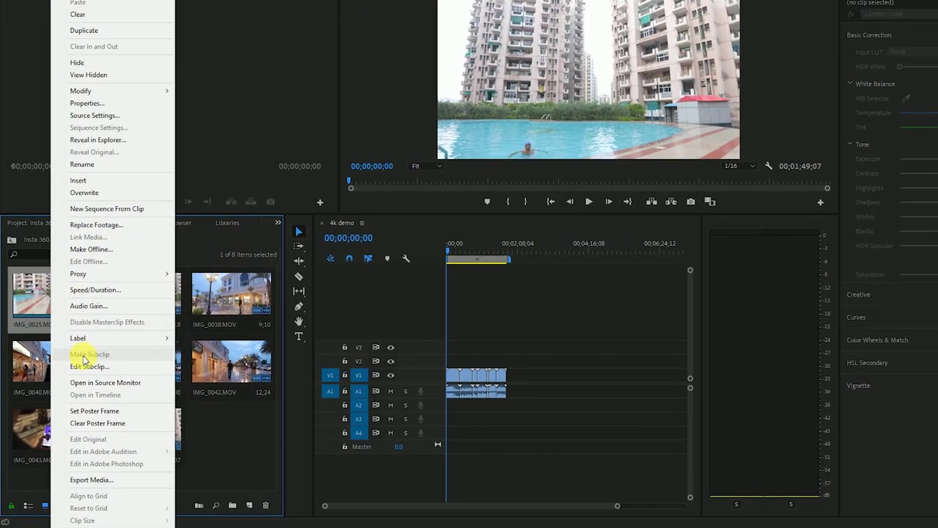
mouse_move(95, 274)
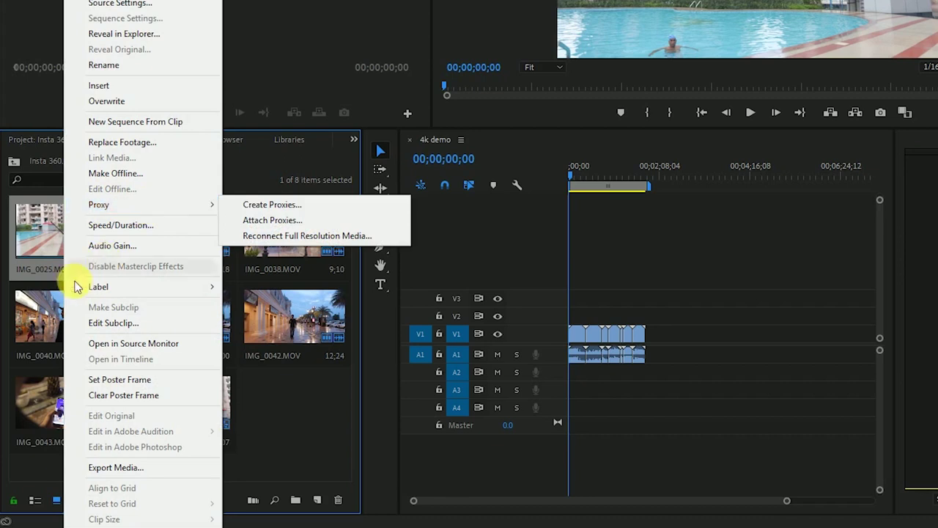
click(45, 224)
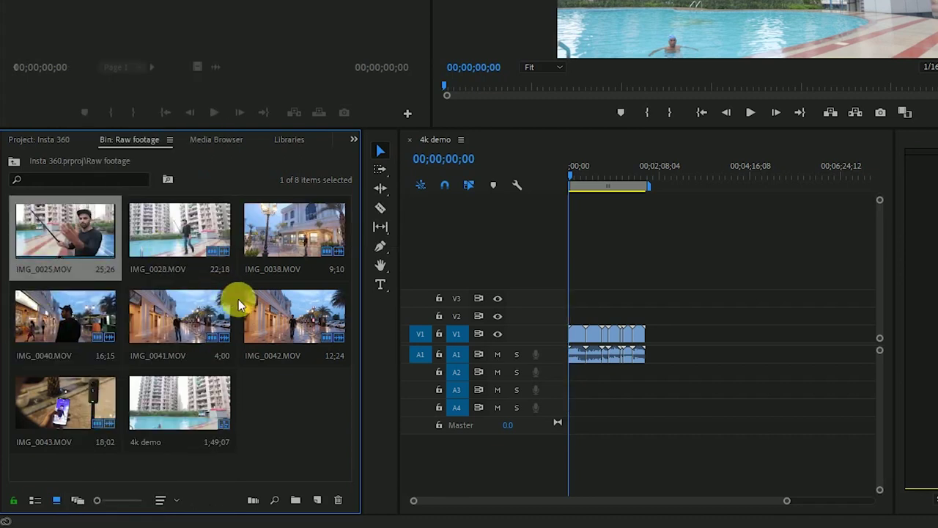
shift+click(66, 412)
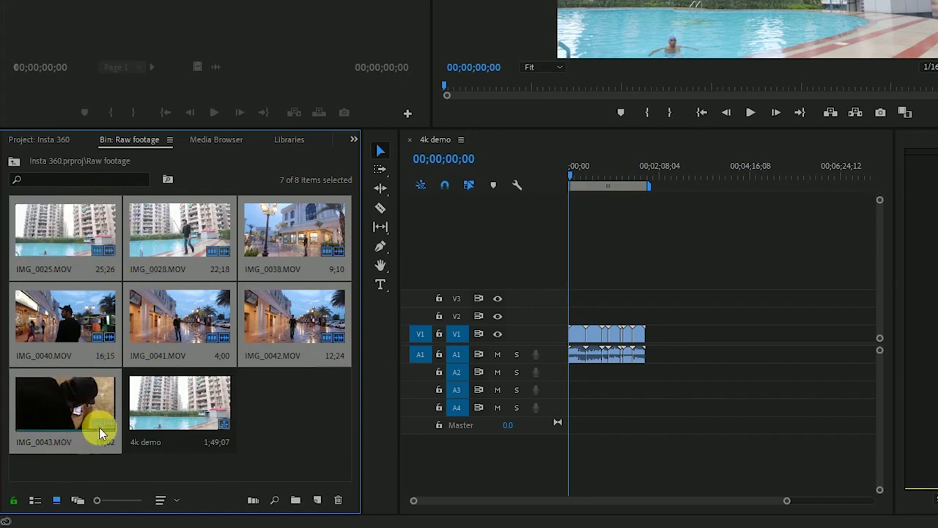
right_click(81, 318)
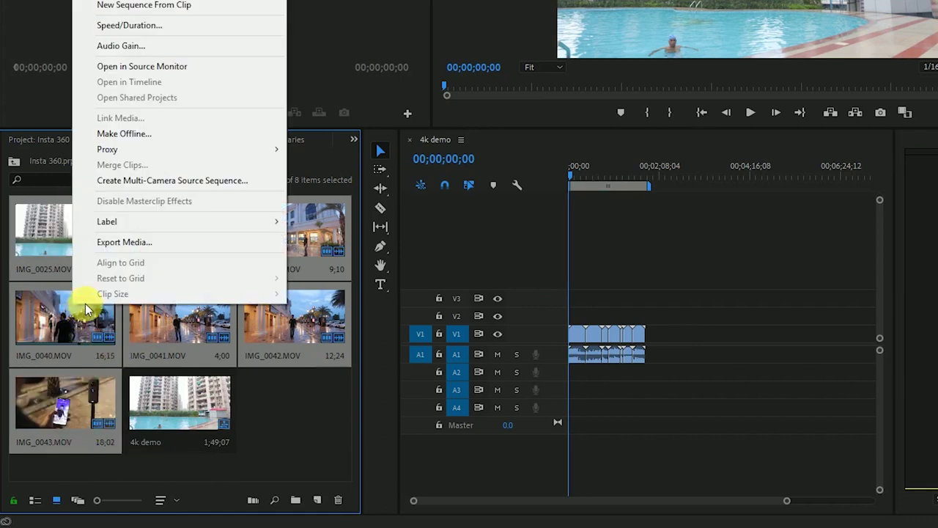
mouse_move(180, 151)
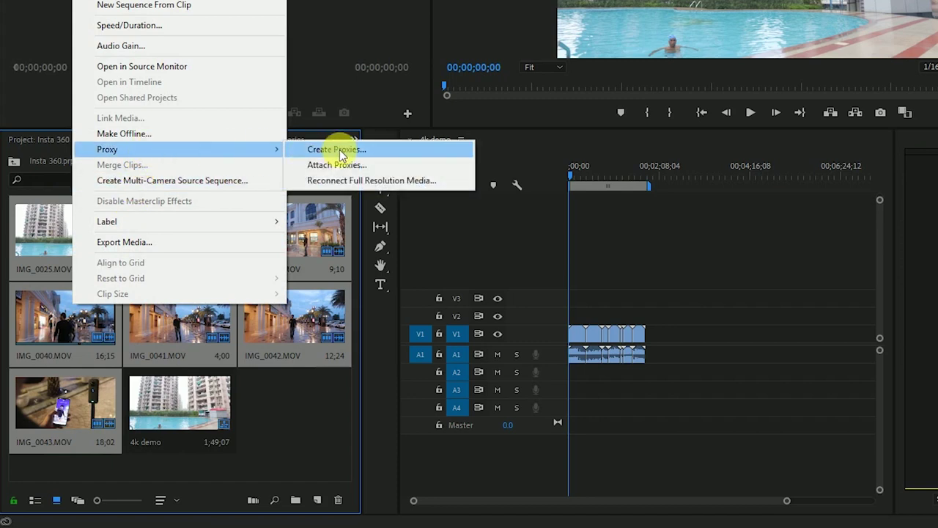
click(309, 238)
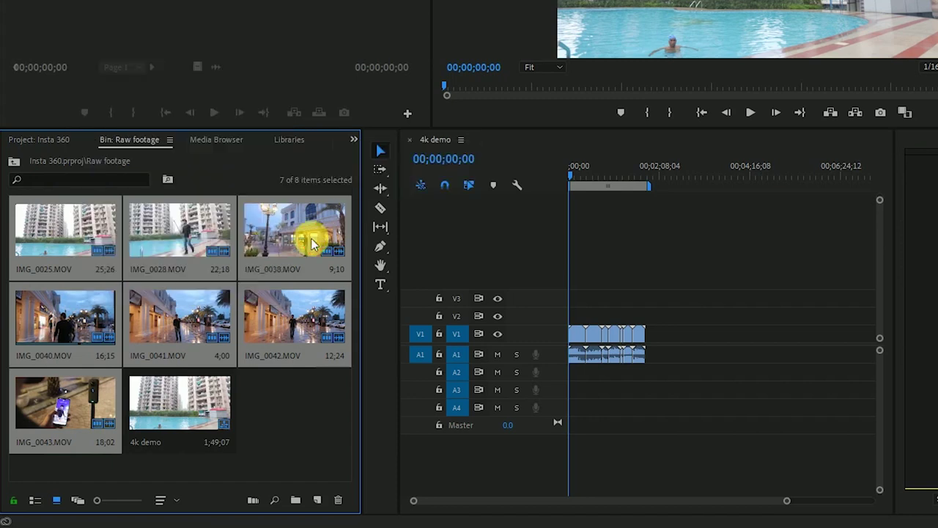
Select IMG_0025 and IMG_0028 and choose Proxy > Create Proxies.
click(279, 425)
click(73, 233)
ctrl+click(169, 239)
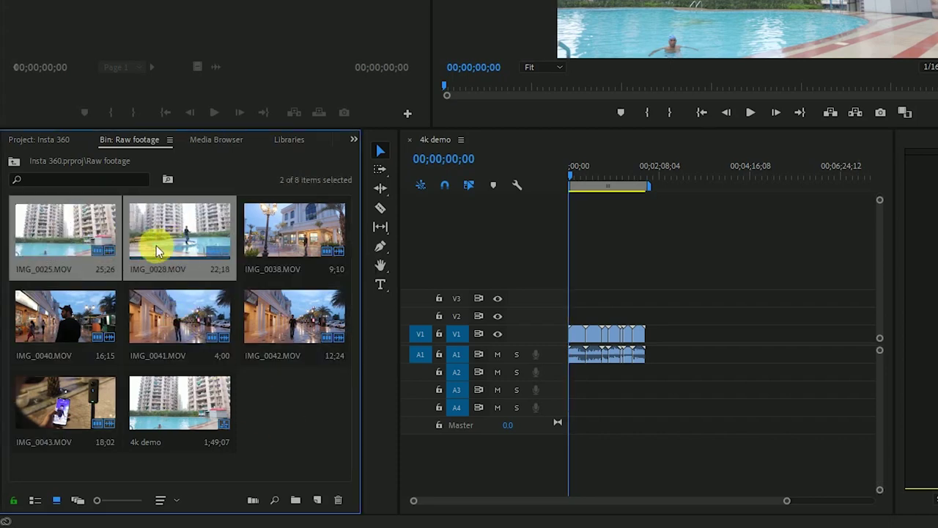
right_click(85, 235)
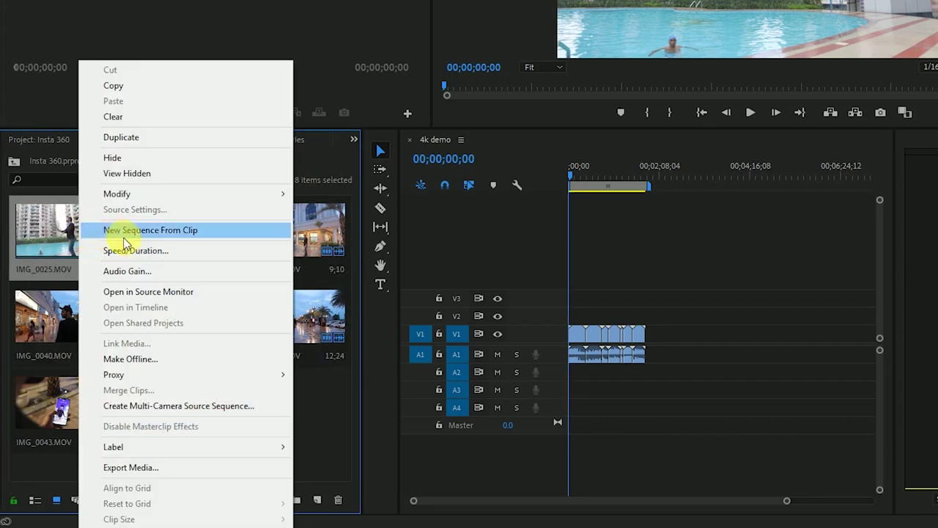
mouse_move(162, 376)
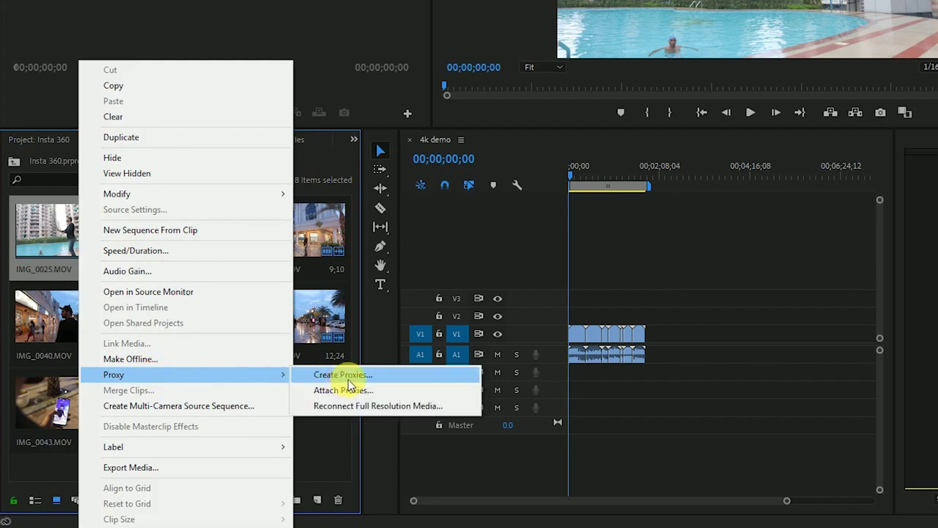
click(344, 375)
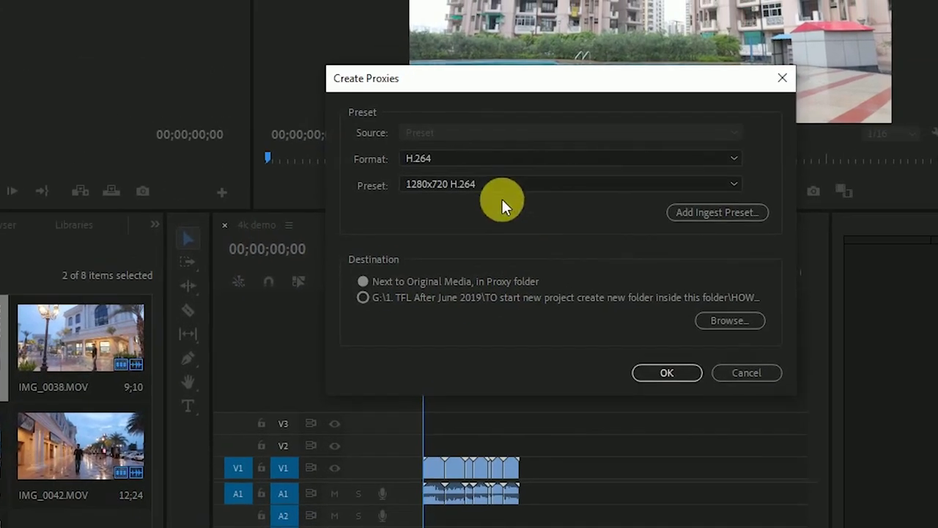
Create H.264 proxies with the 1280x720 preset, stored next to the original media in a Proxy folder.
click(582, 87)
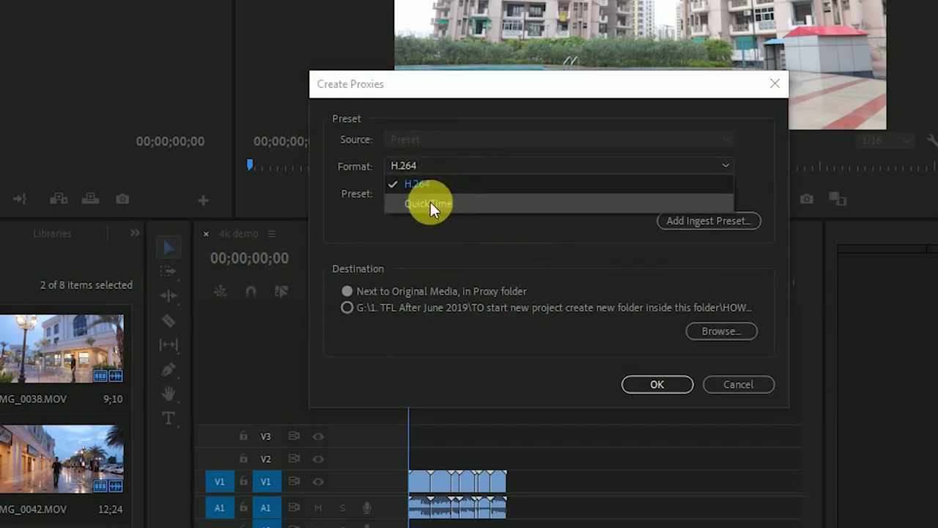
click(434, 182)
click(423, 195)
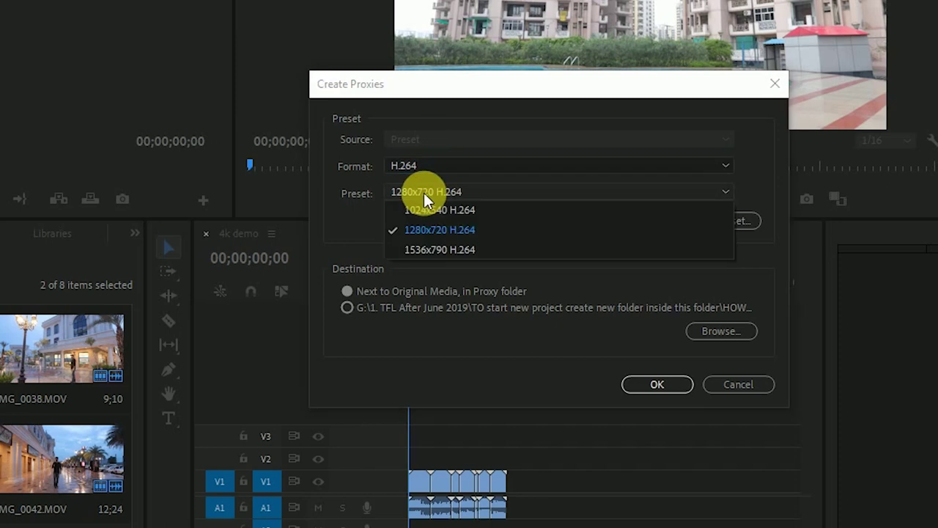
click(440, 230)
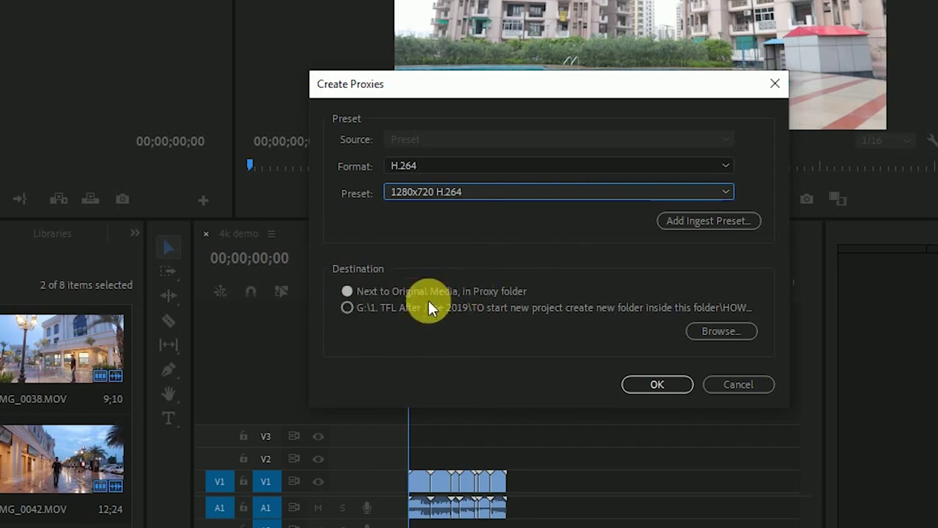
click(349, 307)
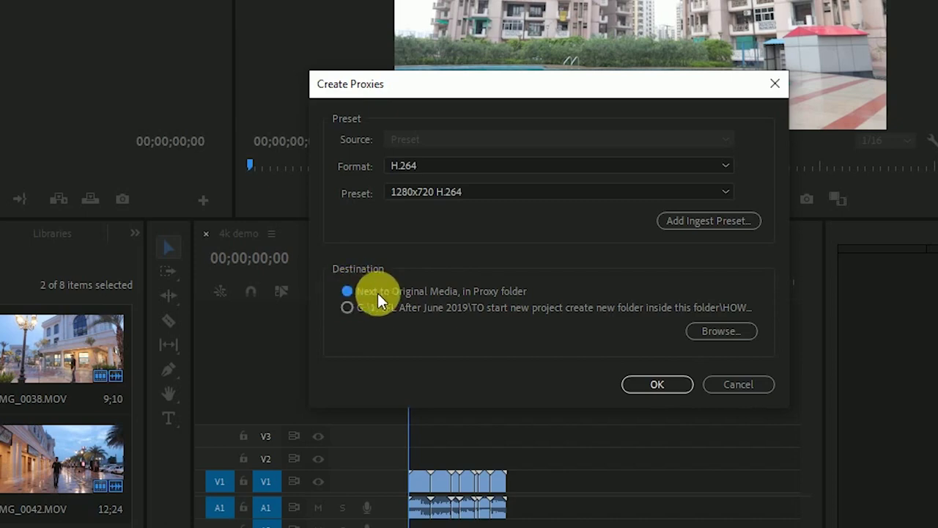
click(659, 385)
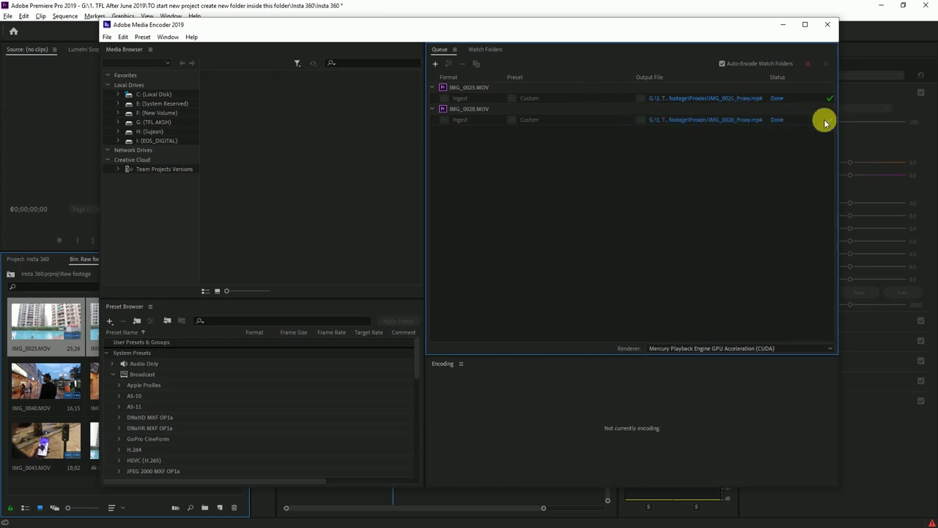
Close Adobe Media Encoder once both proxy jobs show Done.
click(826, 29)
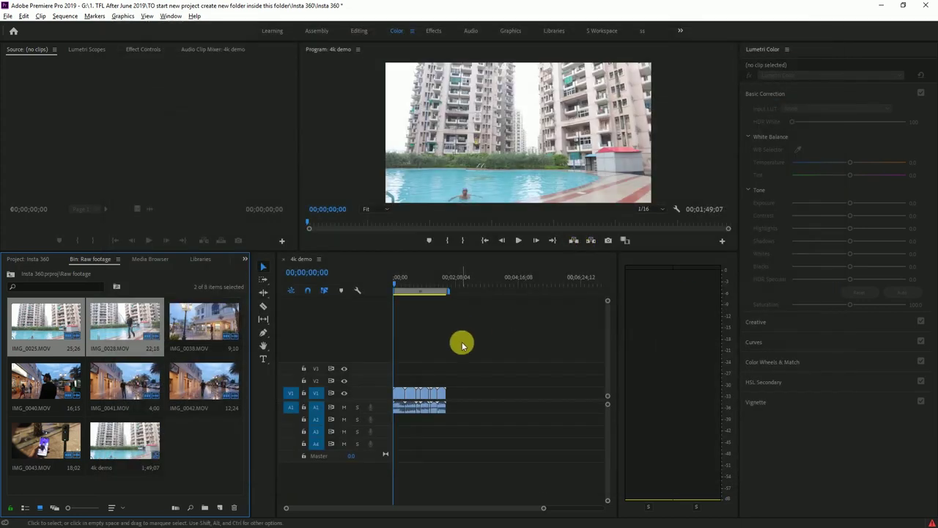
Open the Proxies folder in Explorer and check the IMG_0025_Proxy and IMG_0028_Proxy files.
key(alt+Tab)
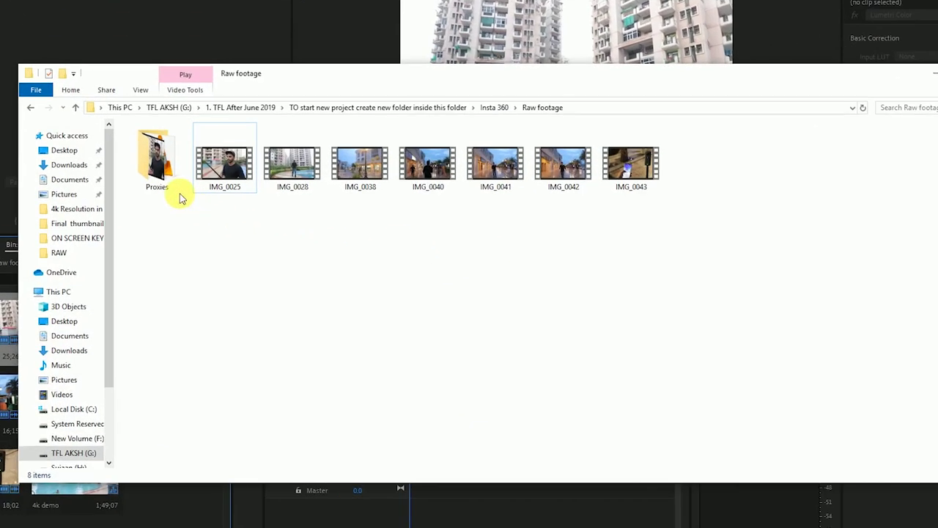
click(171, 174)
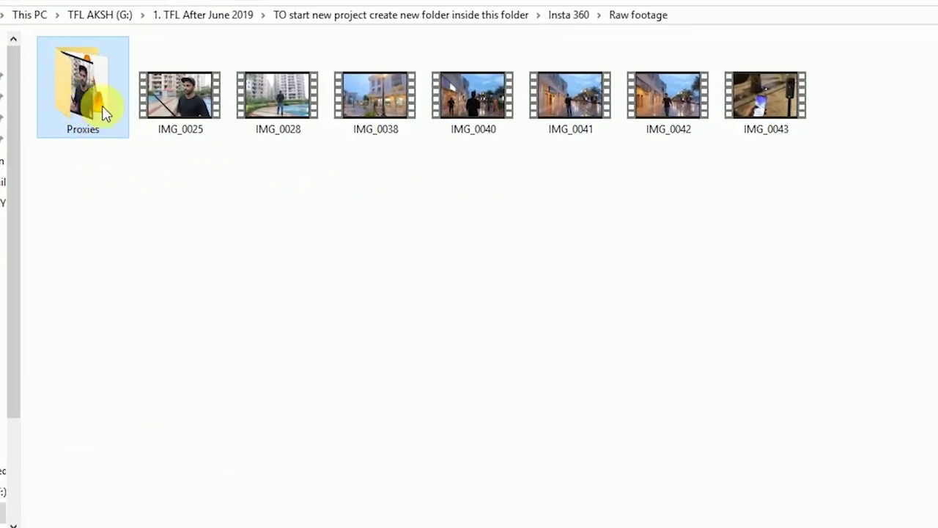
double_click(98, 95)
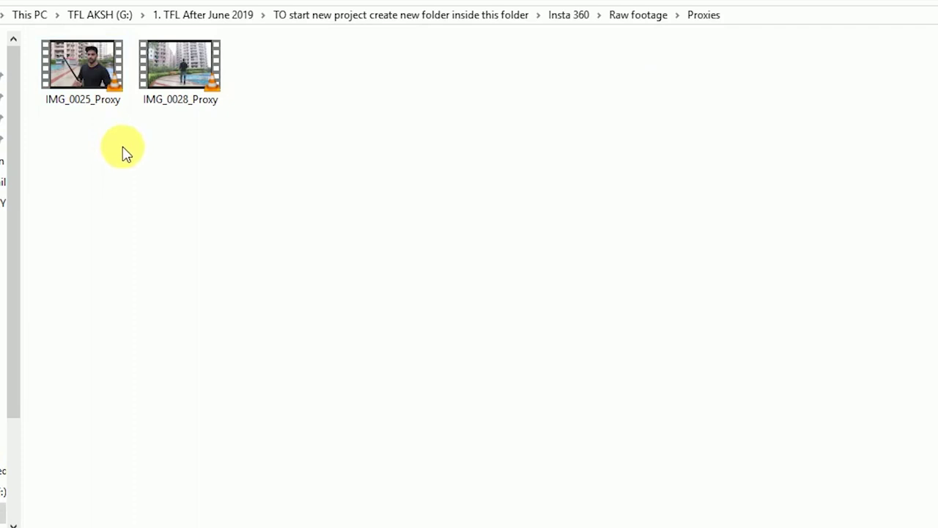
click(170, 63)
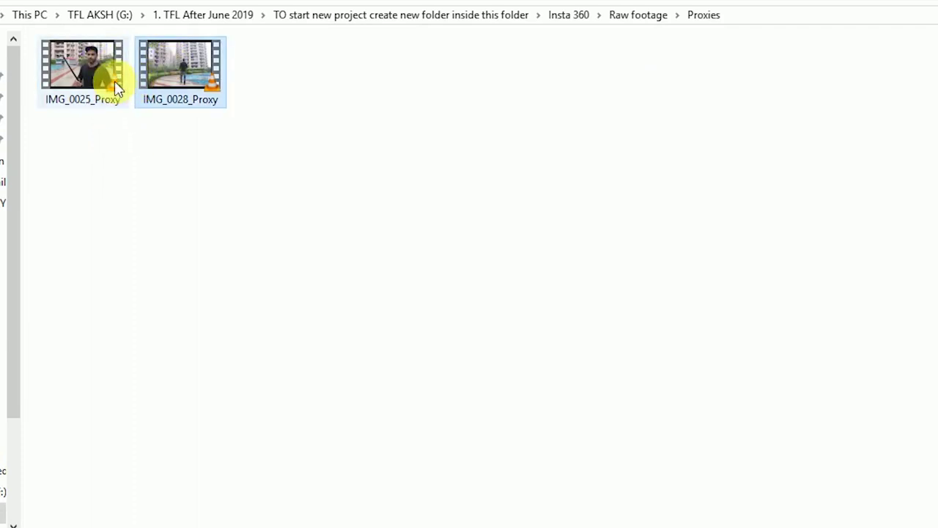
mouse_move(114, 76)
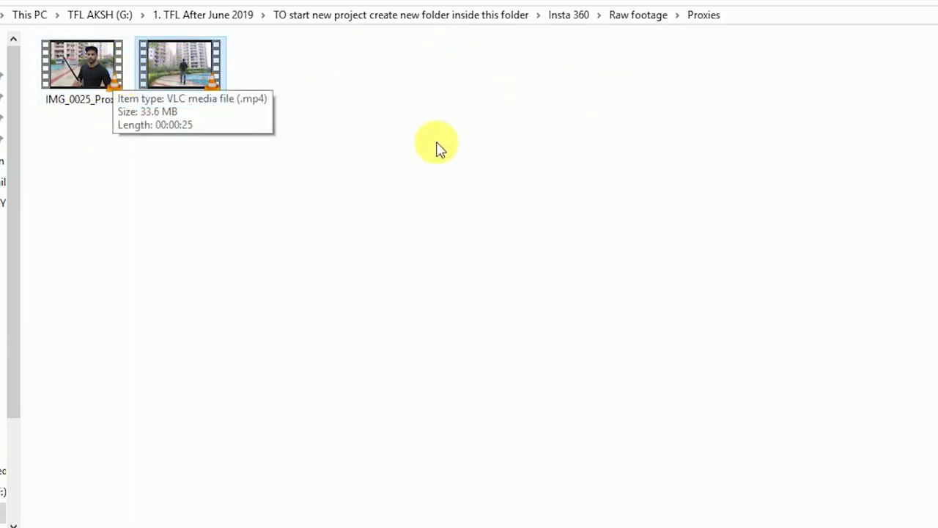
click(98, 77)
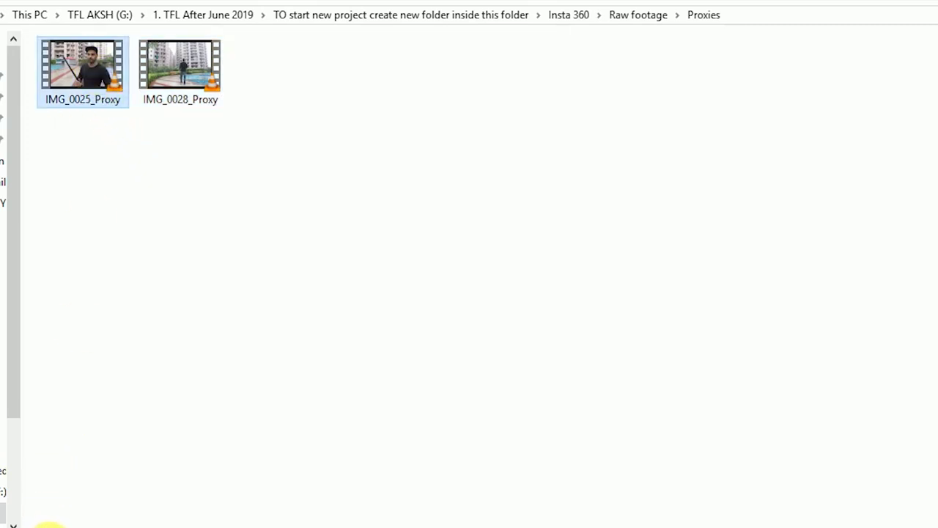
click(179, 94)
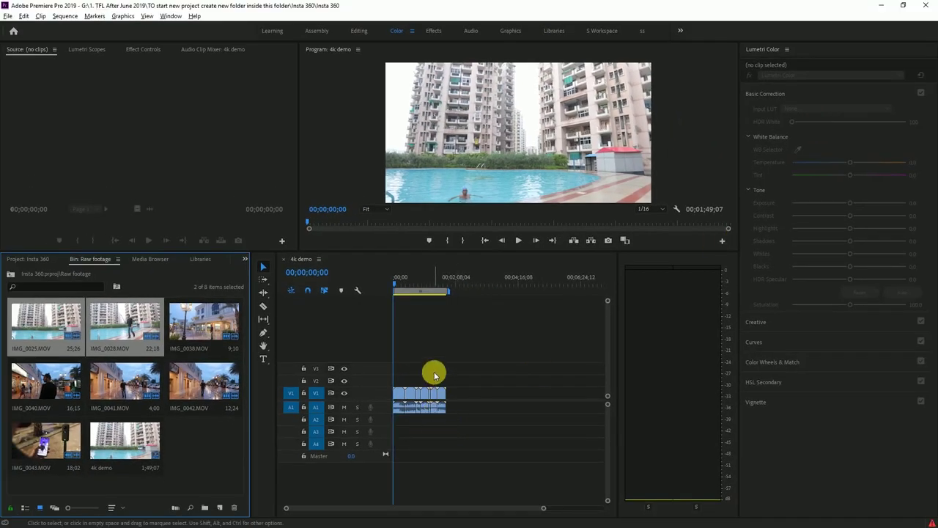
Delete every clip after IMG_0025 and IMG_0028, trimming the sequence to 48;14.
click(408, 286)
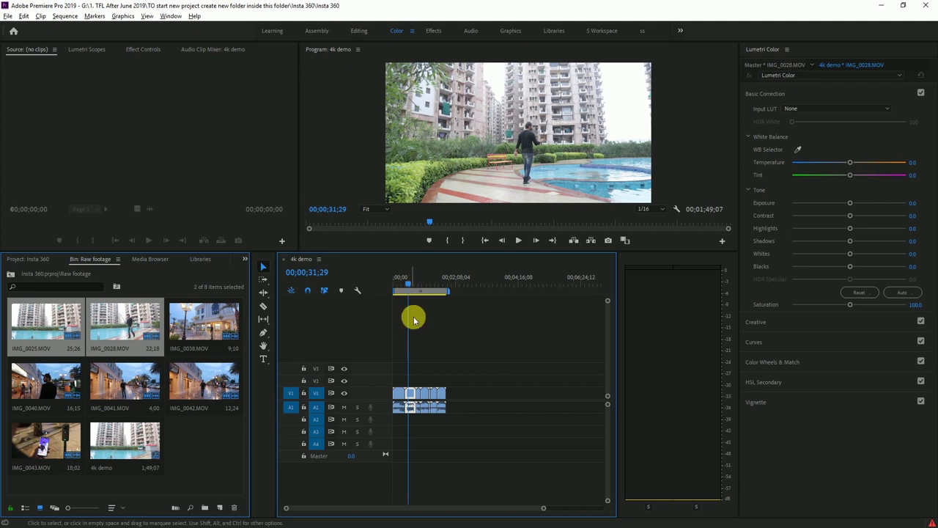
drag(452, 367, 420, 418)
key(Delete)
click(387, 294)
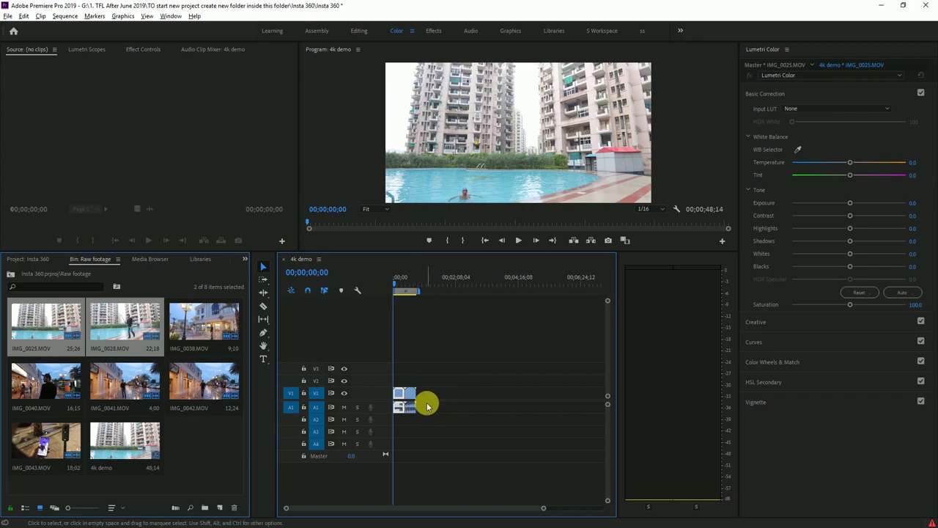
key(Down)
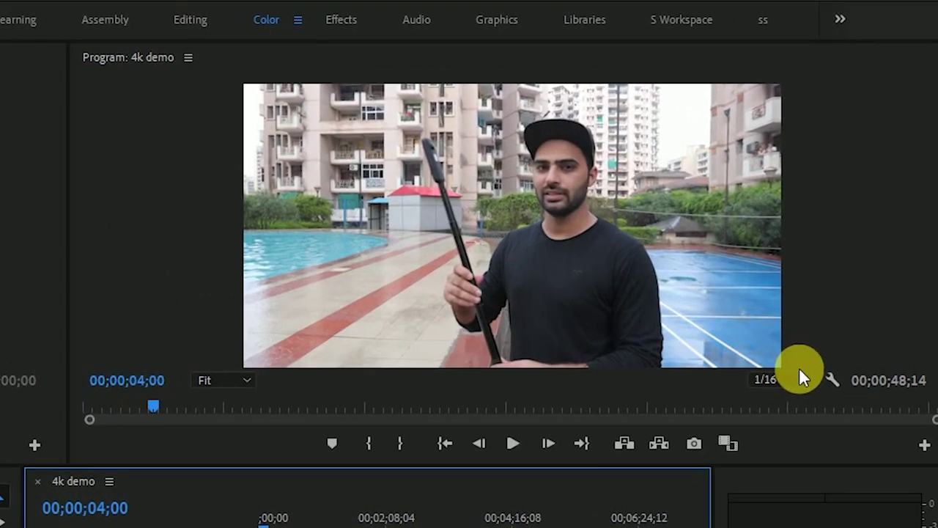
Compare Full and 1/16 playback resolution during playback, then settle on Full.
click(798, 378)
click(793, 409)
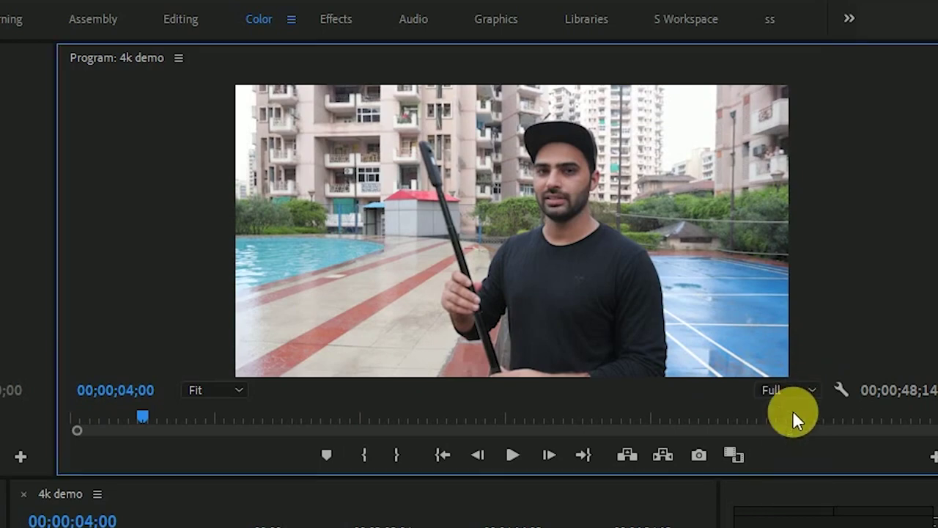
click(778, 391)
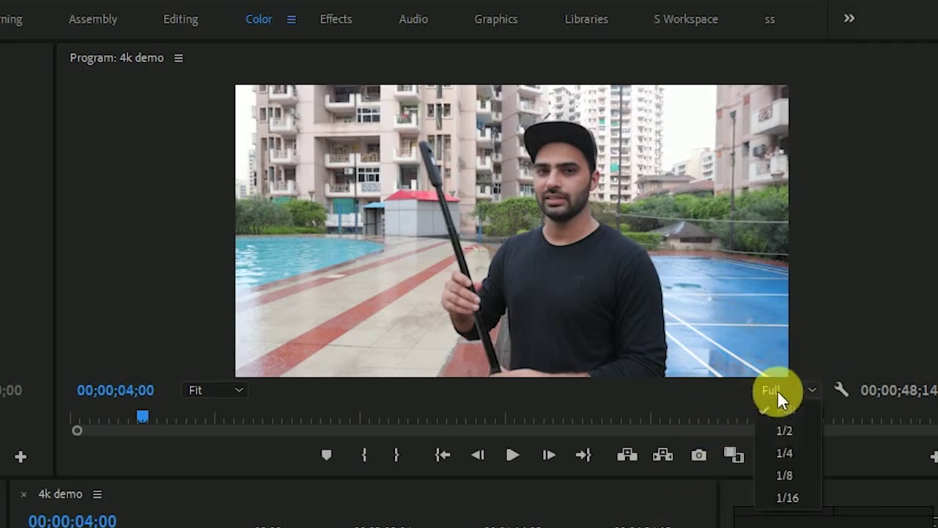
click(779, 498)
key(space)
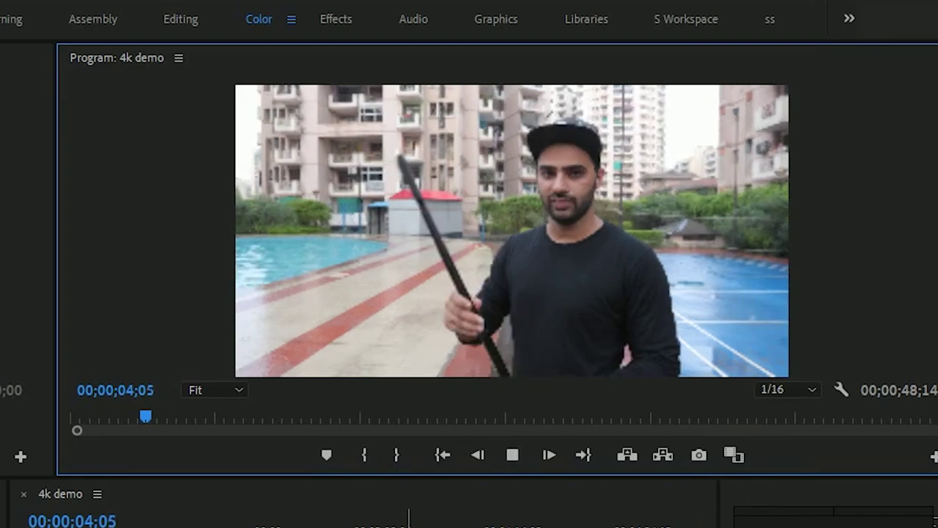
click(565, 358)
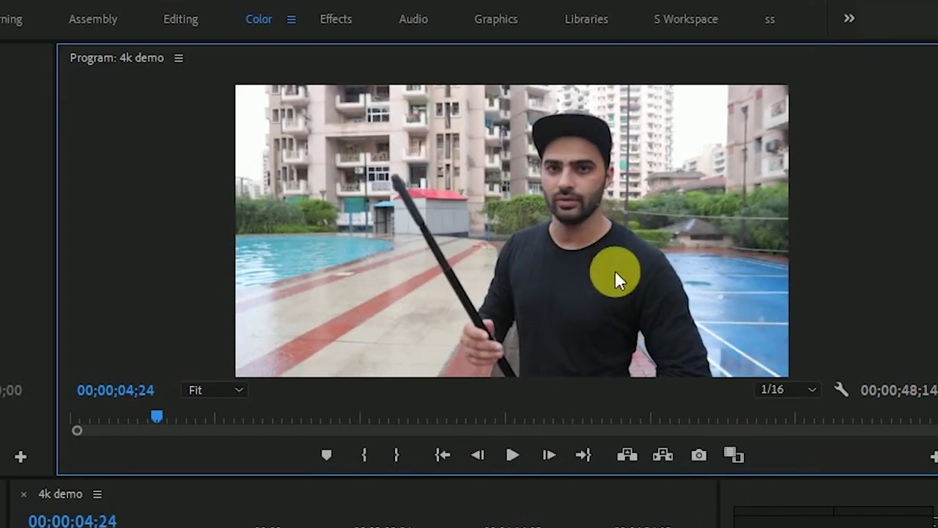
click(782, 390)
click(783, 405)
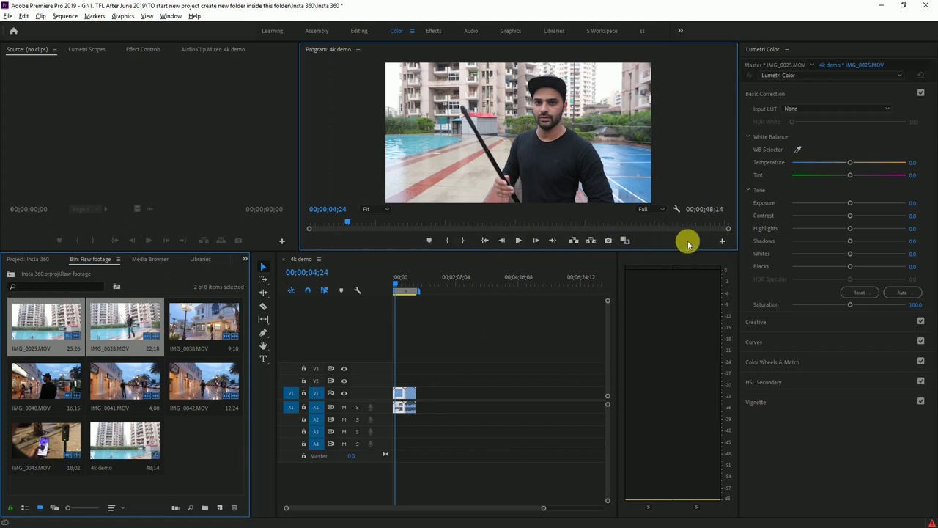
click(722, 241)
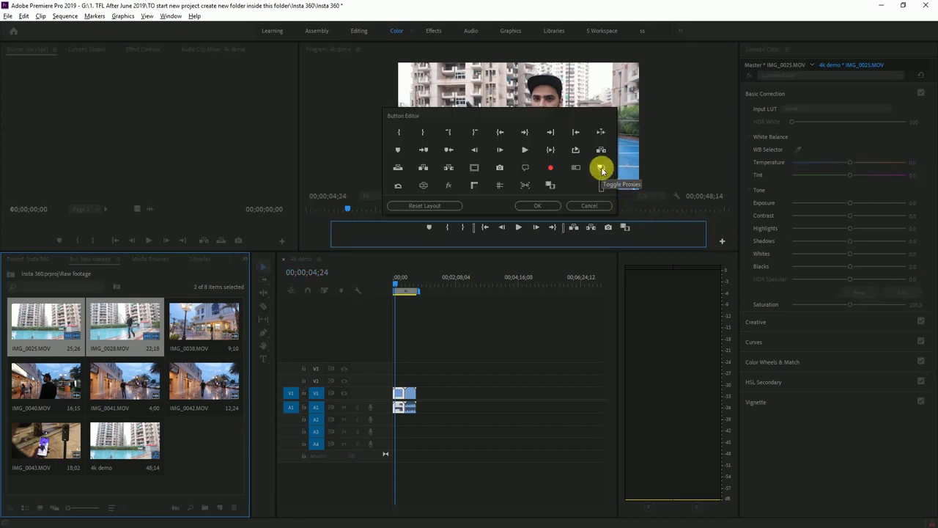
Add the Toggle Proxies button to the Program monitor's controls and try it out.
mouse_move(601, 170)
mouse_down()
mouse_move(645, 234)
mouse_move(636, 254)
mouse_up()
click(544, 209)
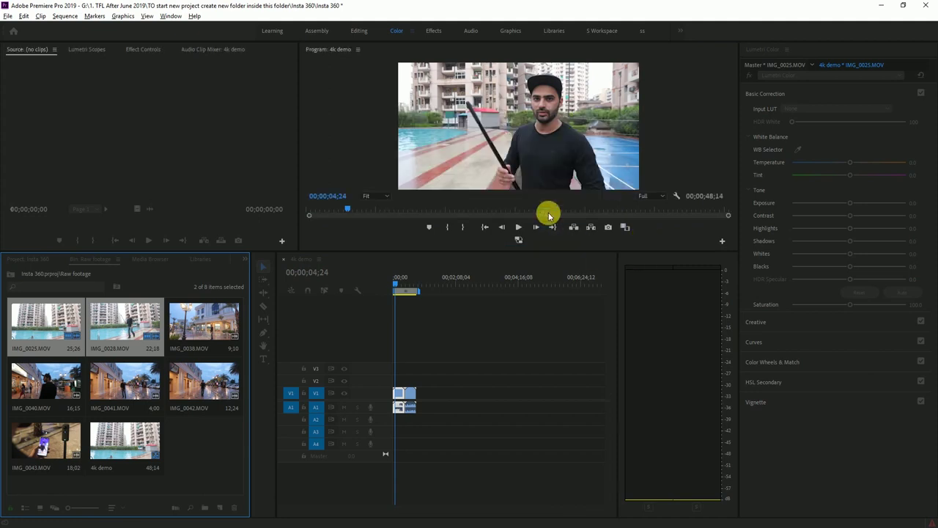
click(518, 245)
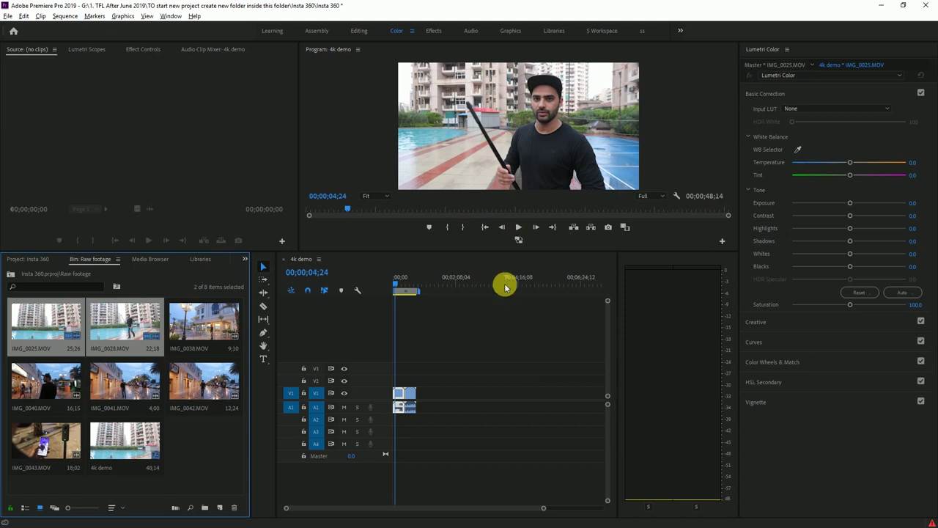
click(392, 285)
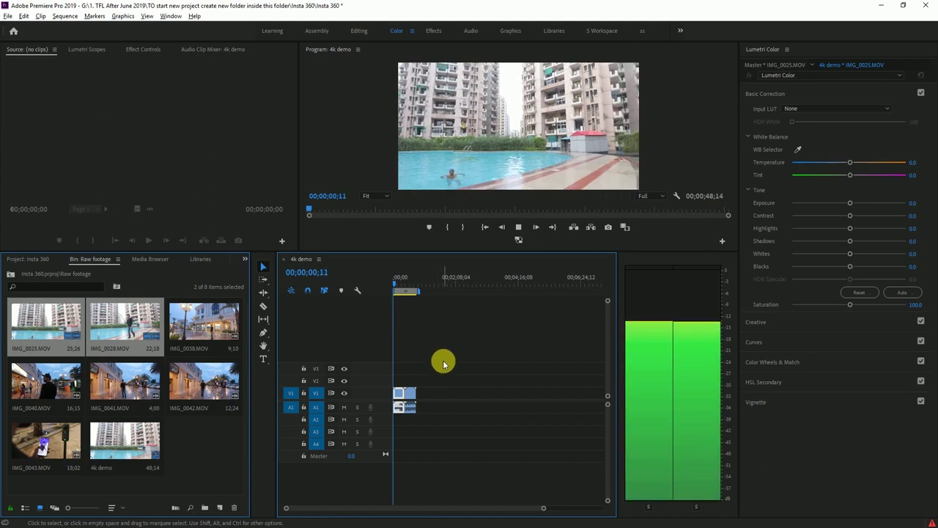
key(space)
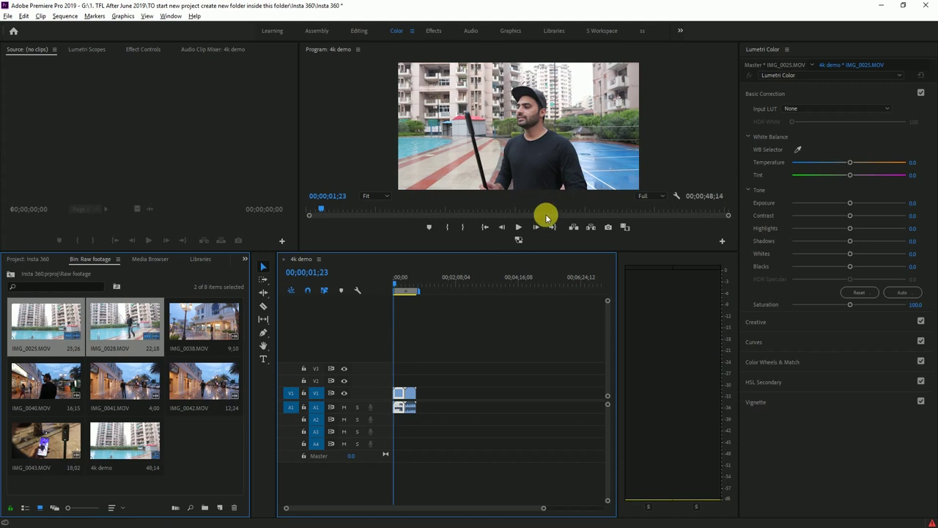
Play the sequence from the start with proxies on, stopping at 00;00;03;00.
click(519, 242)
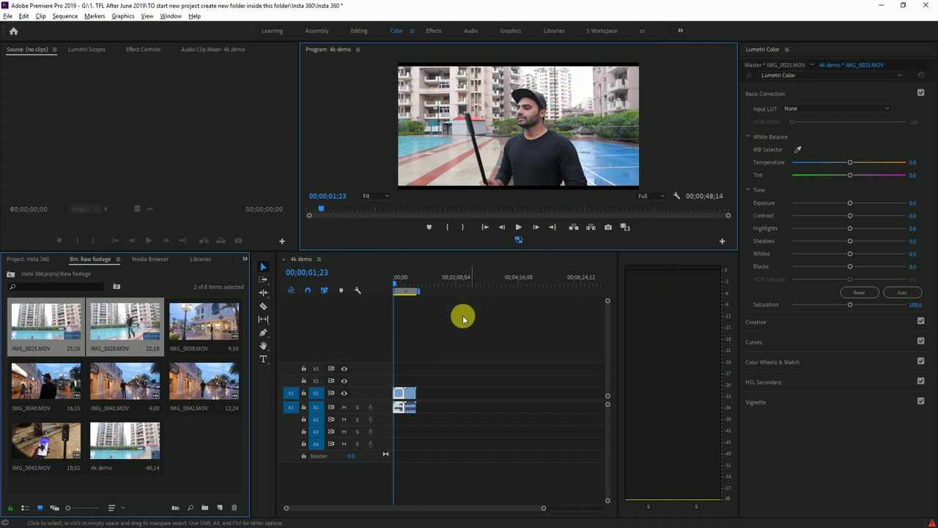
click(368, 299)
key(space)
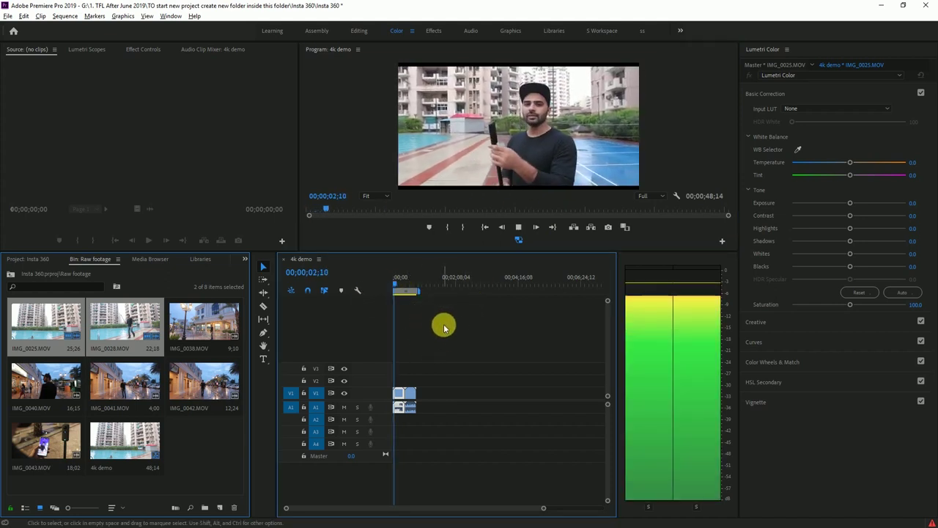
key(space)
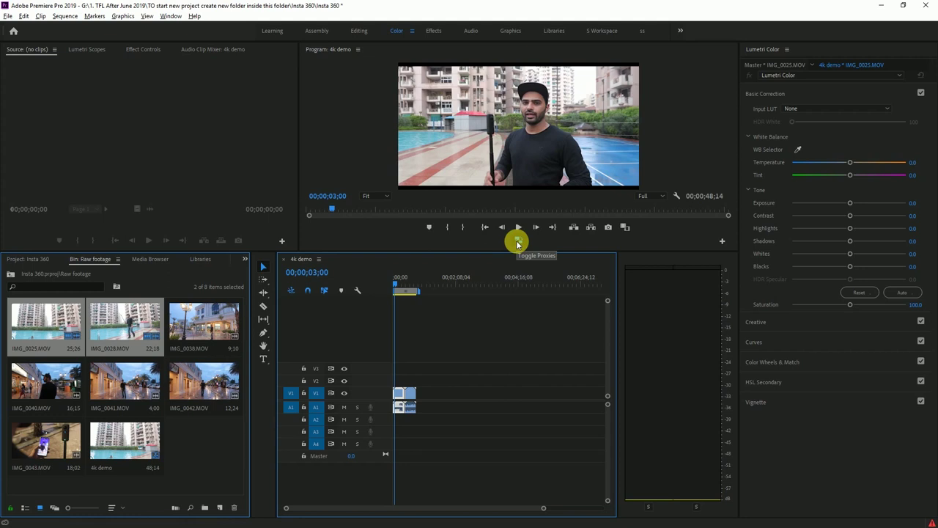
click(517, 240)
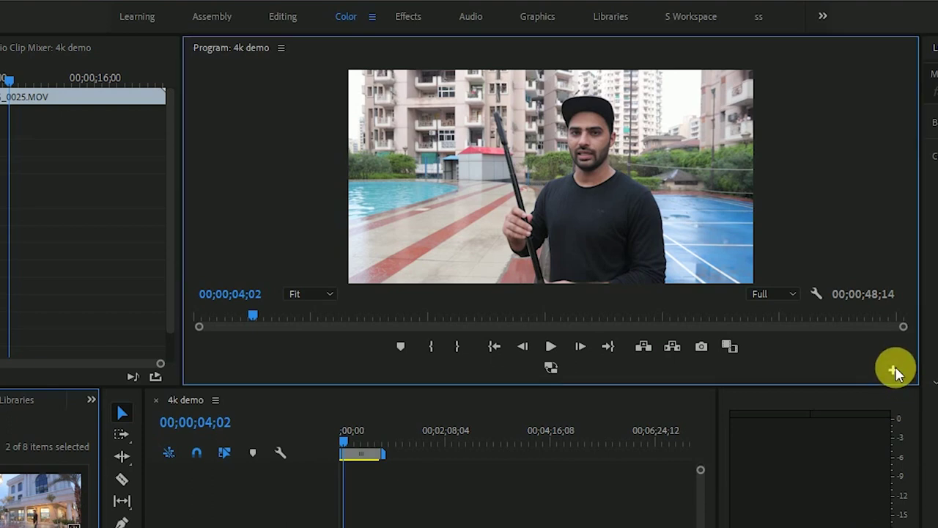
Add the Global FX Mute button next to Toggle Proxies in the Program monitor controls.
click(896, 373)
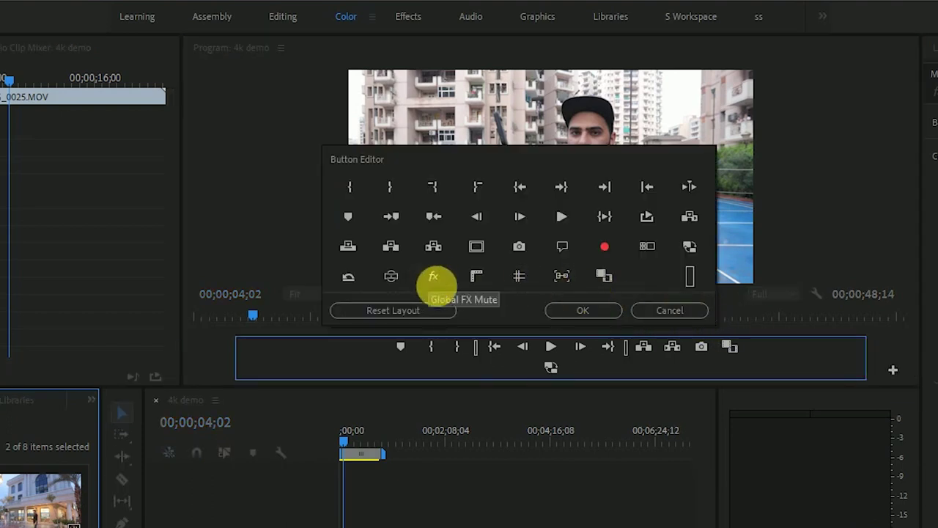
drag(433, 279, 461, 374)
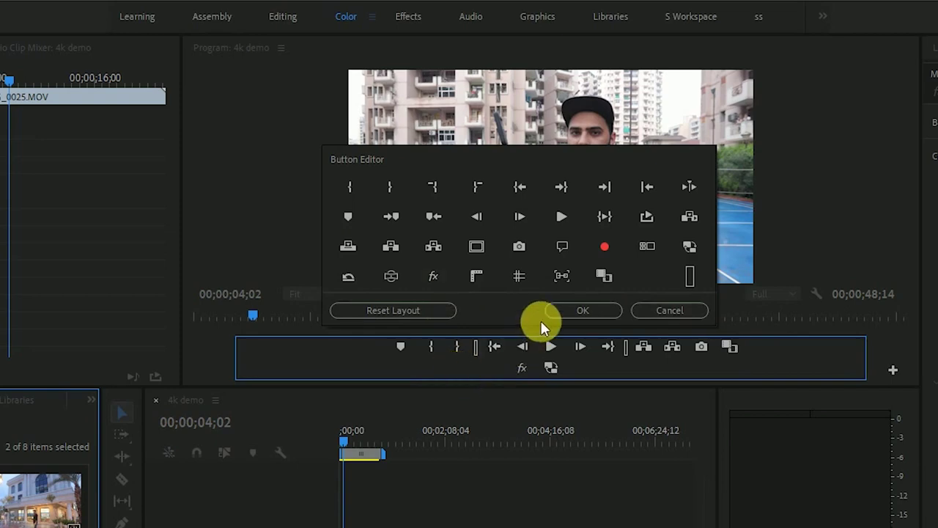
click(561, 310)
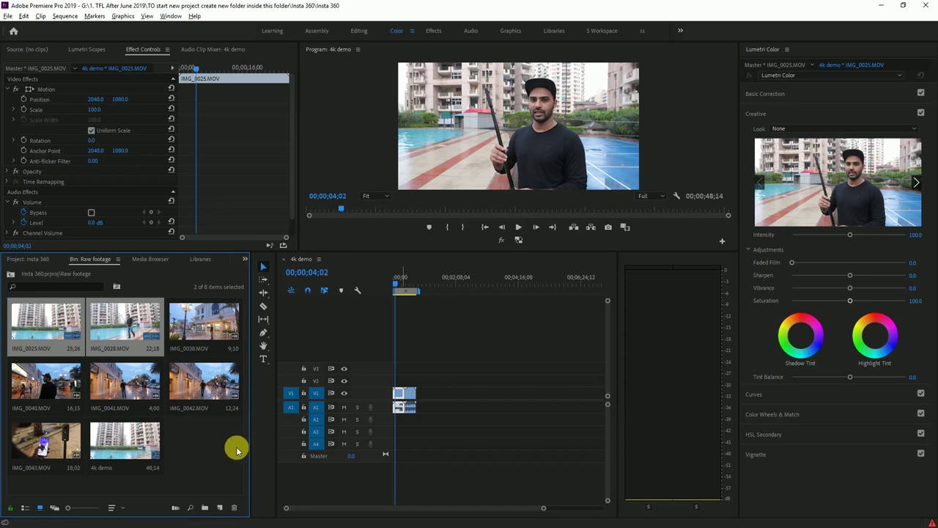
Create a default Adjustment Layer, place it on V2, and stretch it over both clips.
click(181, 465)
click(219, 508)
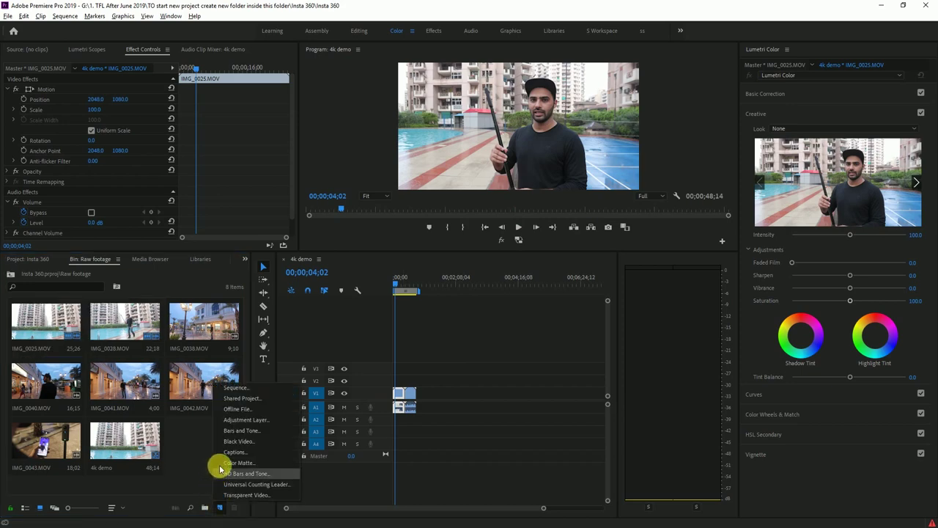
click(227, 419)
click(484, 302)
drag(213, 443, 400, 384)
key(=)
key(=)
drag(408, 385, 444, 380)
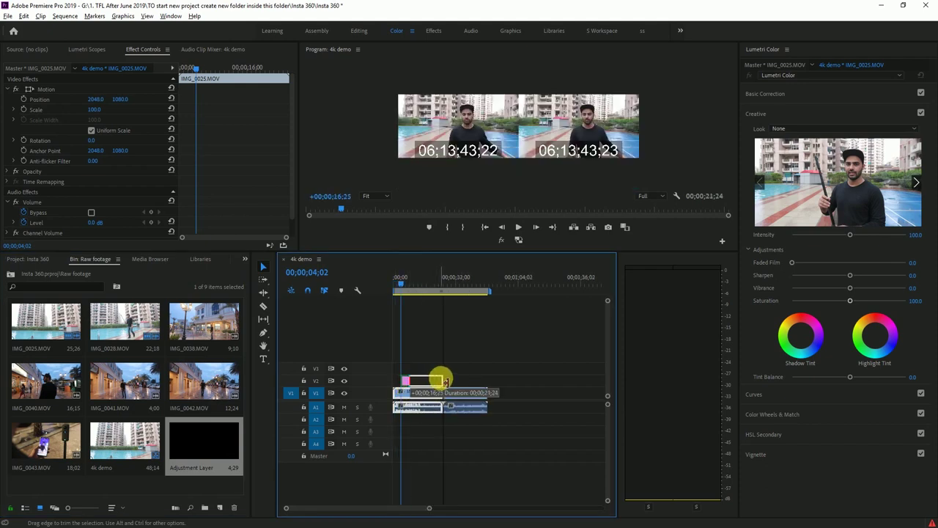
drag(405, 290, 402, 287)
Grade the adjustment layer in Lumetri Basic Correction: contrast 47, shadows slightly up, exposure slightly down.
click(844, 261)
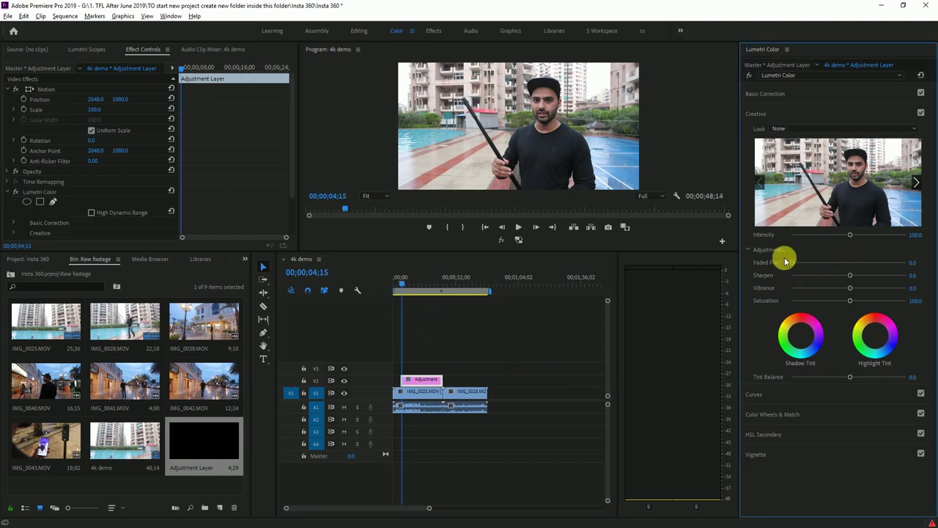
click(770, 92)
drag(851, 215, 876, 215)
drag(854, 249, 851, 245)
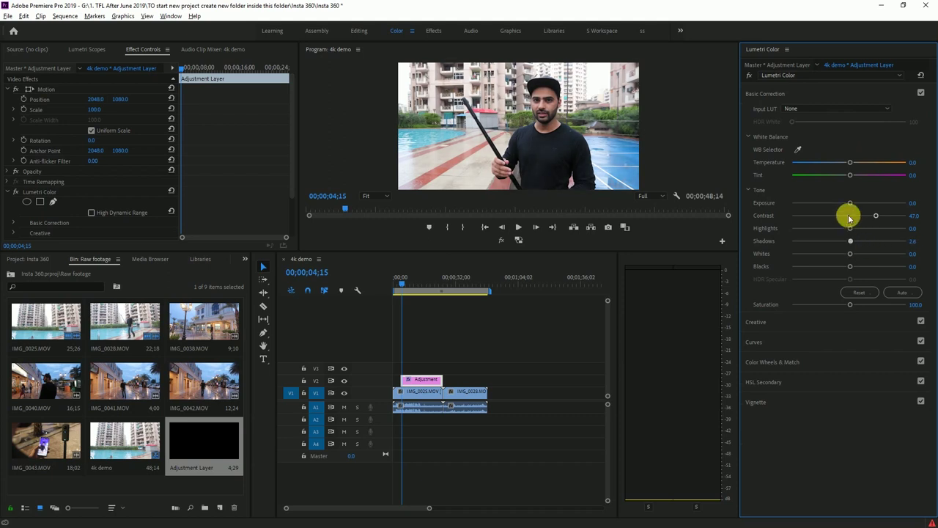
drag(850, 203, 846, 203)
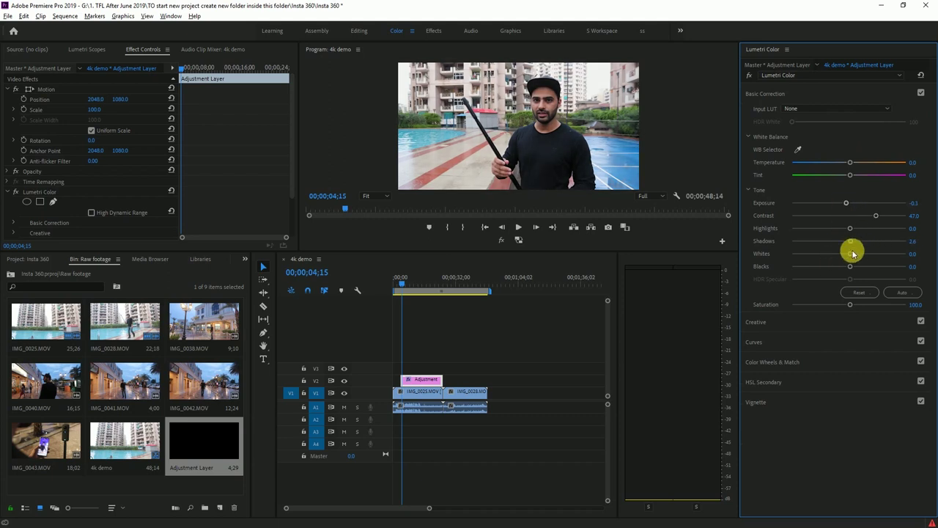
click(820, 321)
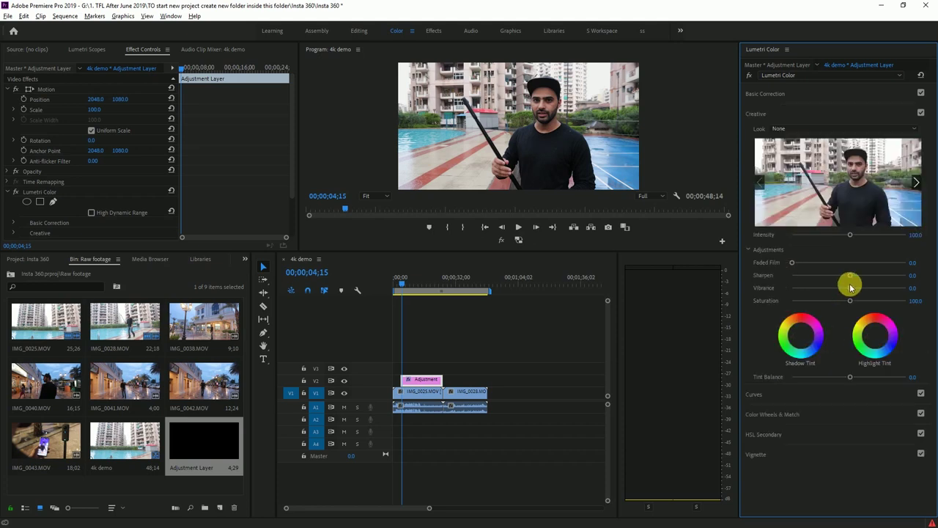
click(770, 93)
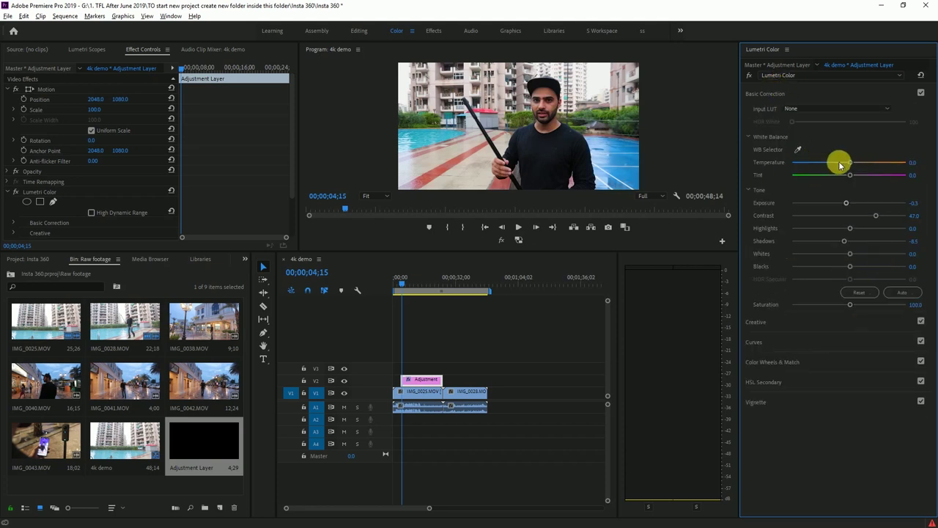
key(d)
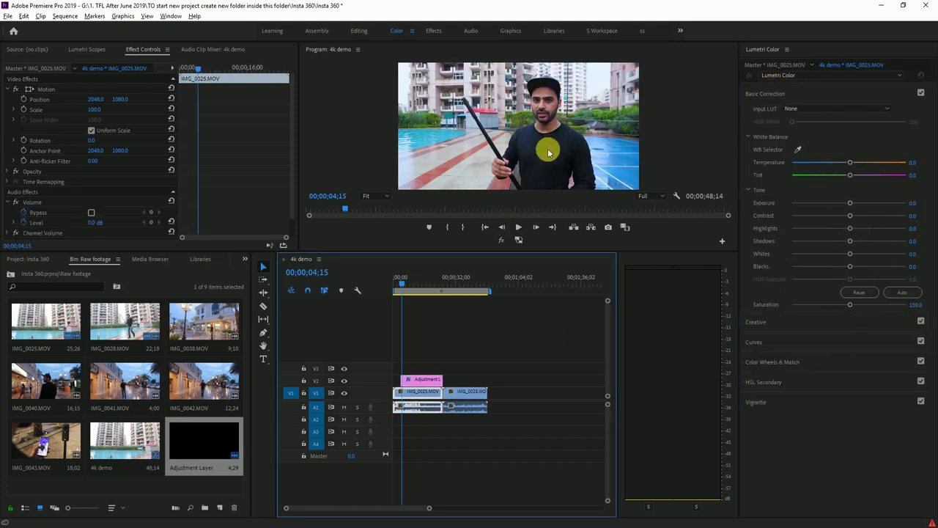
In the Effects workspace, set IMG_0025.MOV's VR De-Noise Noise Level to 0.05 and rewind the playhead.
click(434, 33)
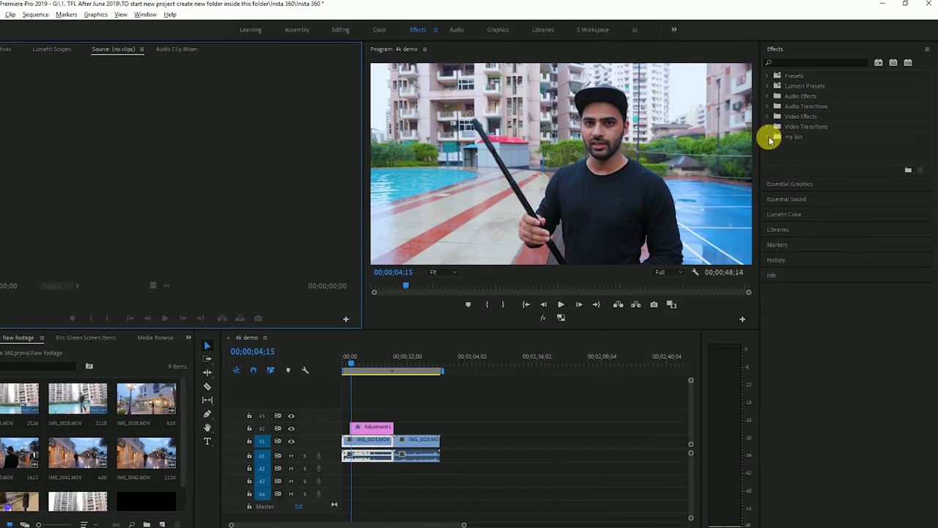
click(767, 136)
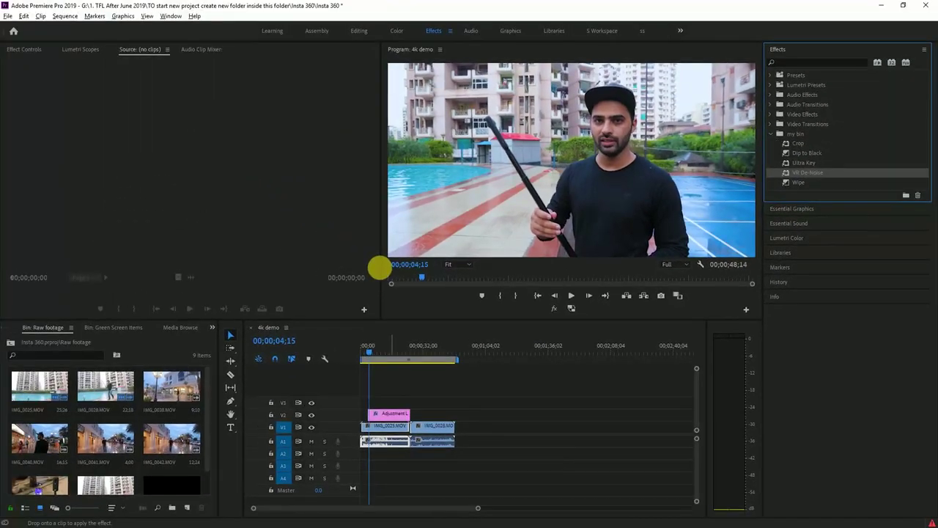
click(30, 48)
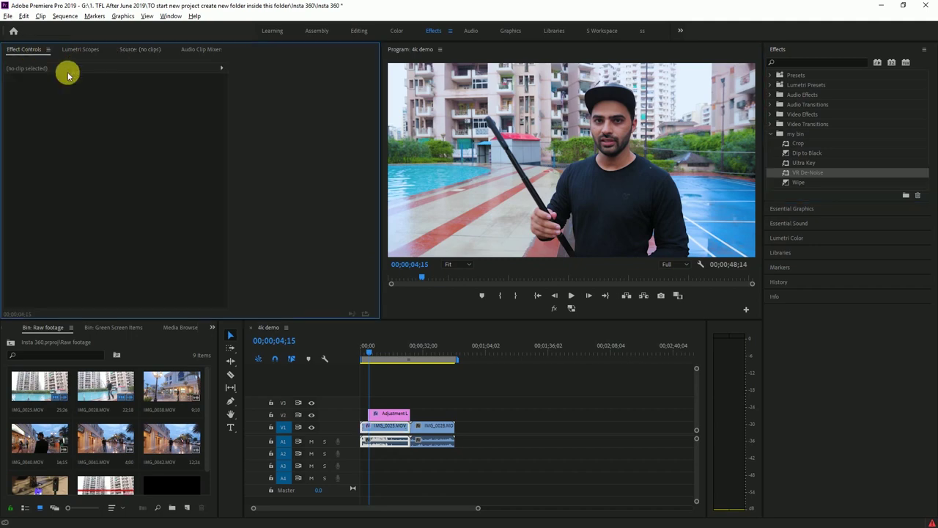
click(383, 429)
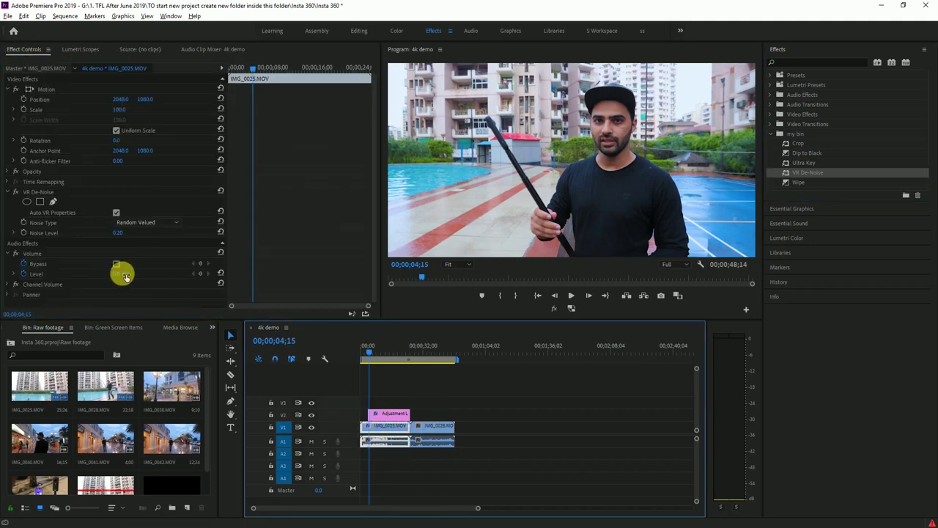
click(127, 233)
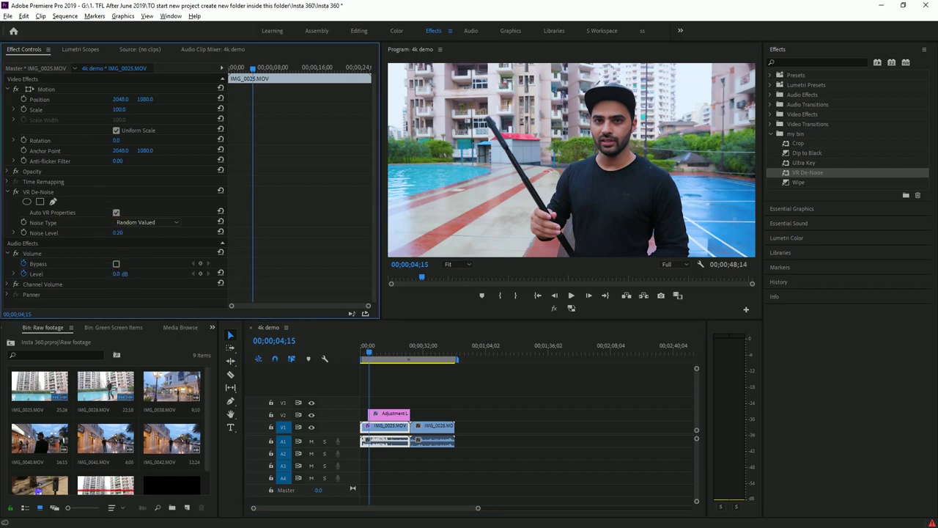
text(0)
click(506, 195)
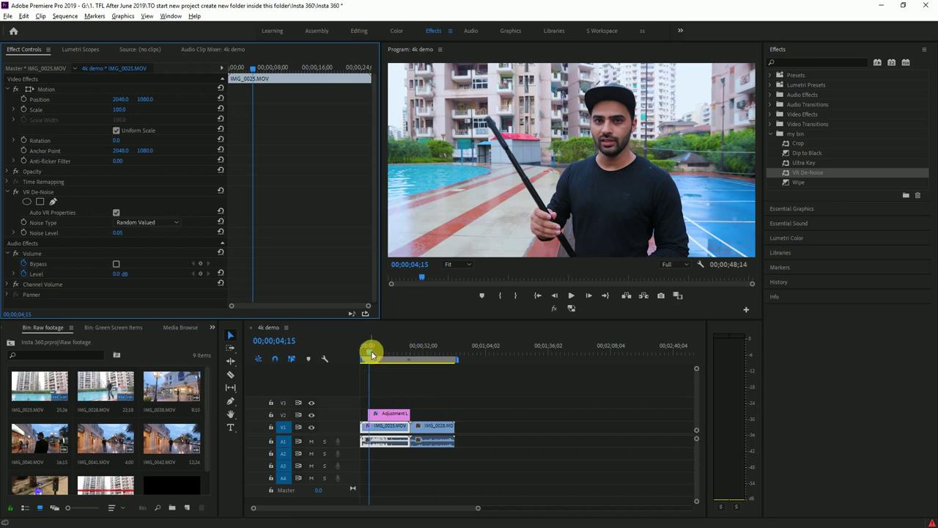
drag(370, 354, 357, 357)
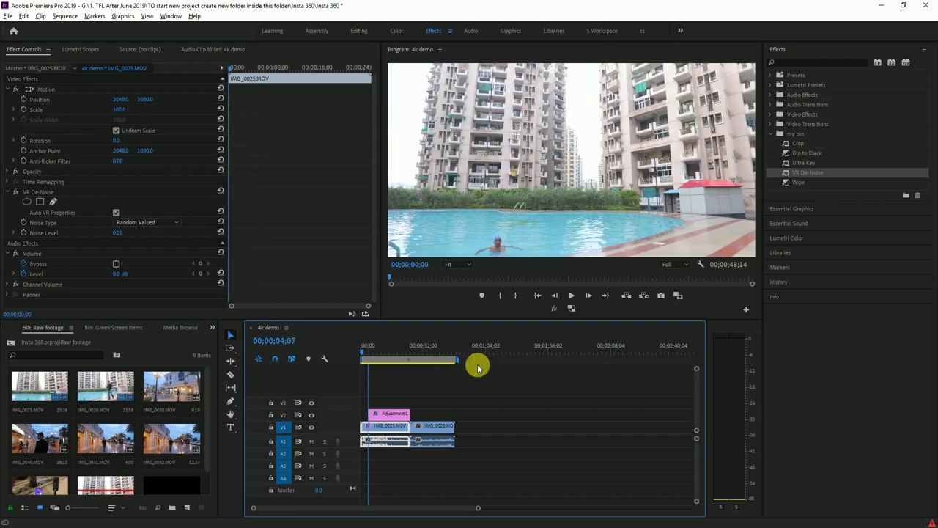
Mute track A1 and preview the 4k demo sequence, stopping at 00;00;14;18.
click(310, 441)
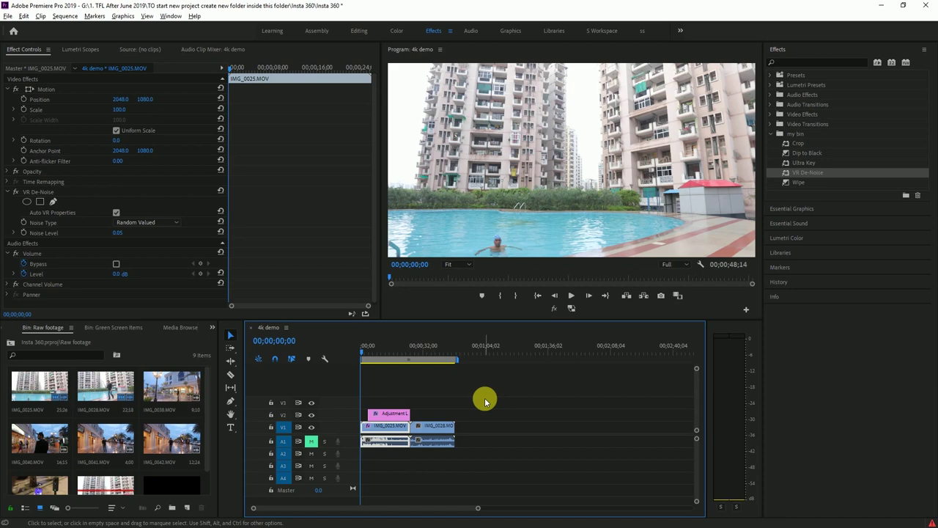
key(space)
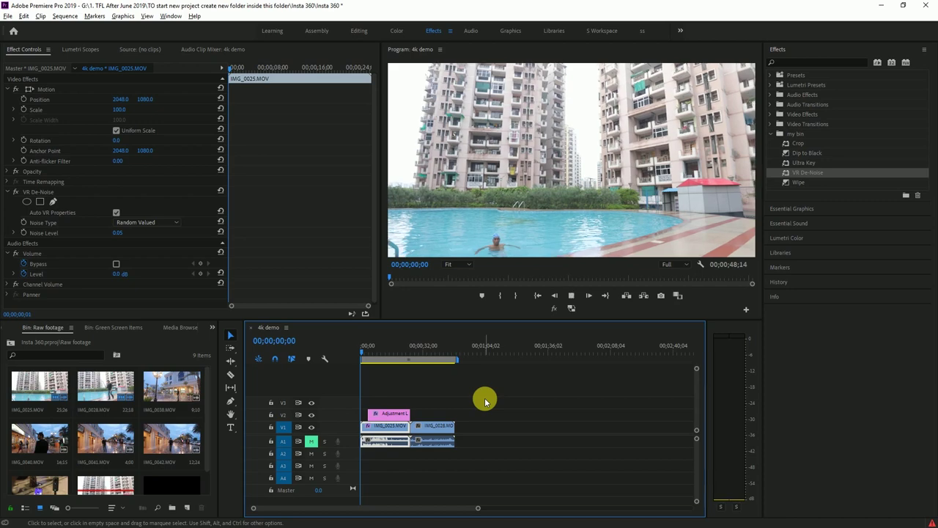
key(space)
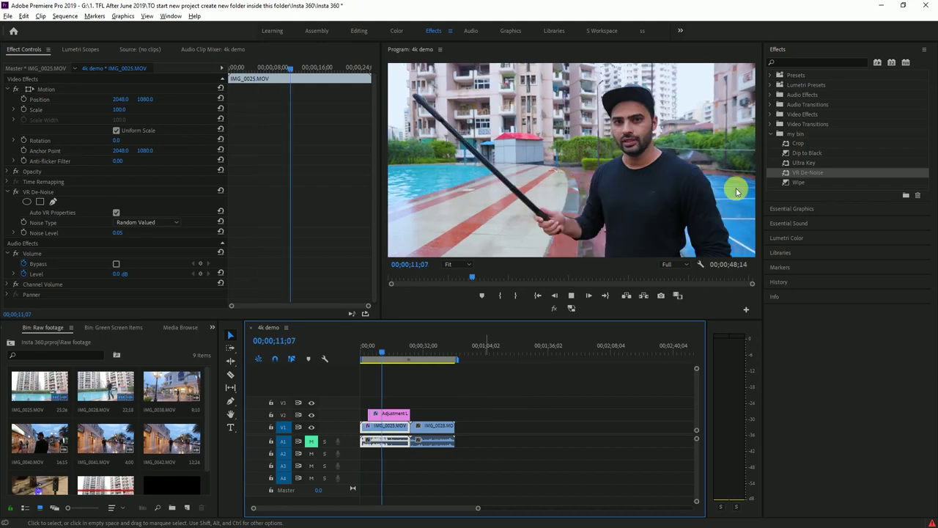
click(589, 295)
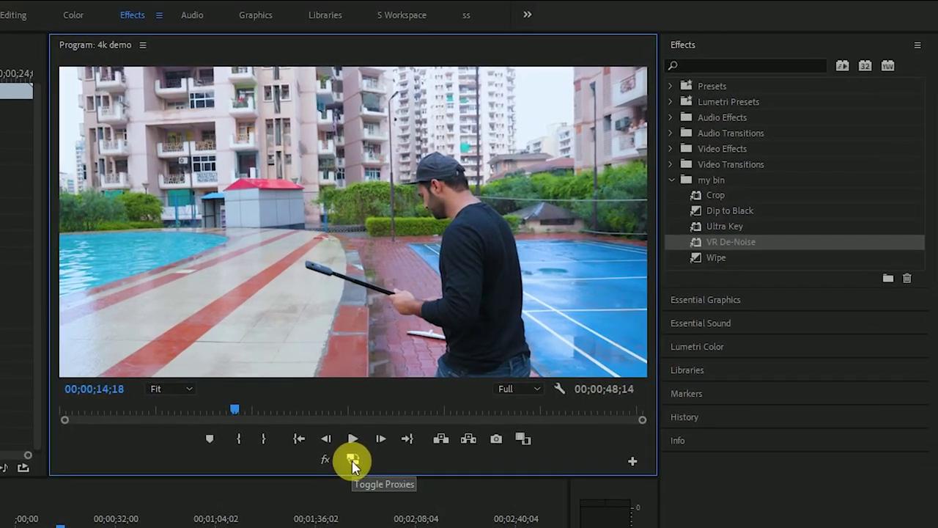
Switch playback to proxies and mute all effects with Global FX Mute.
click(571, 309)
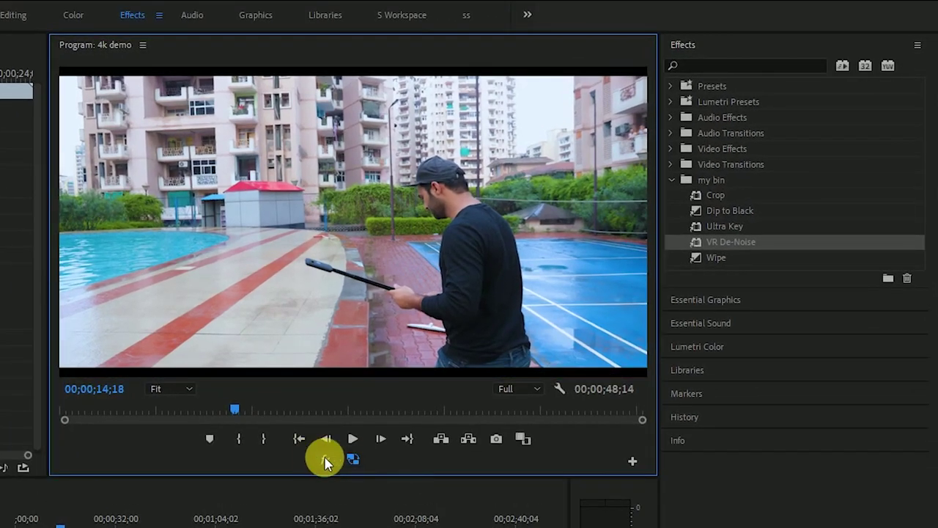
click(325, 462)
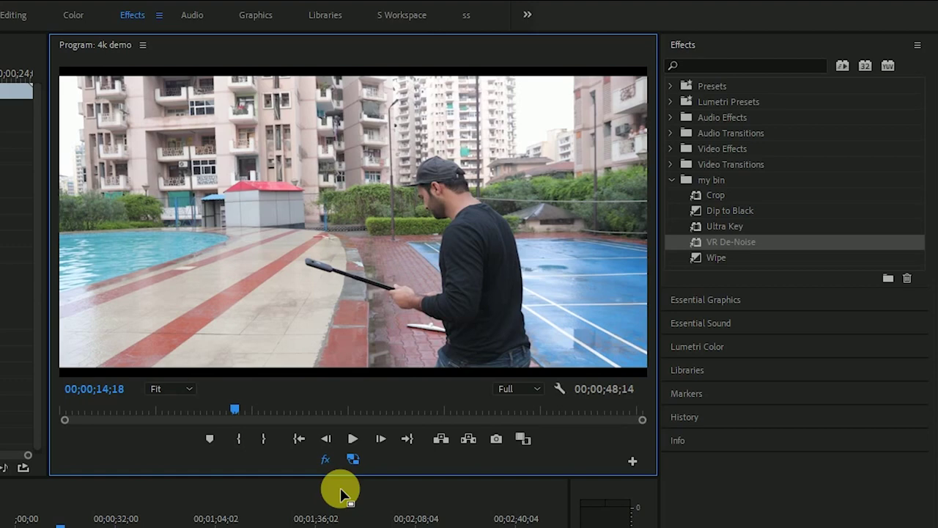
click(326, 462)
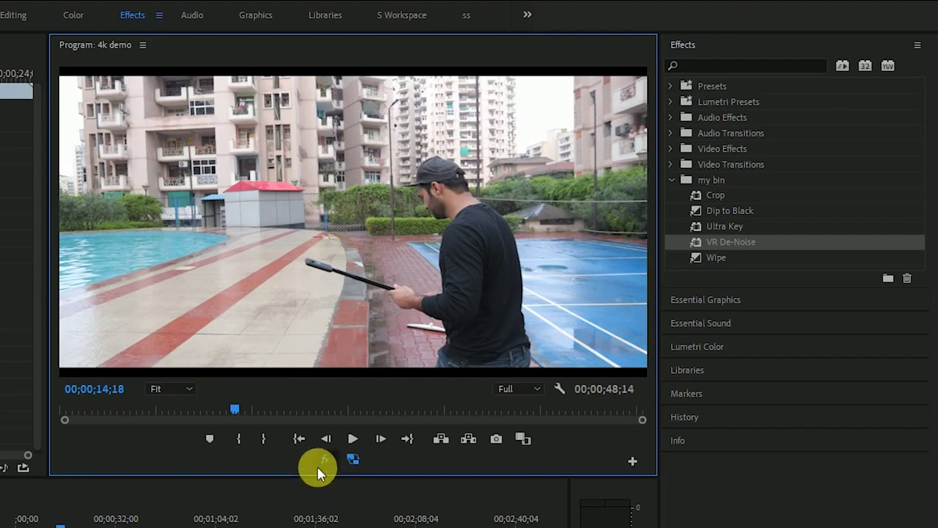
Replay the sequence from near the start, stop at 00;00;13;24, and turn effects back on.
drag(49, 520, 15, 522)
key(space)
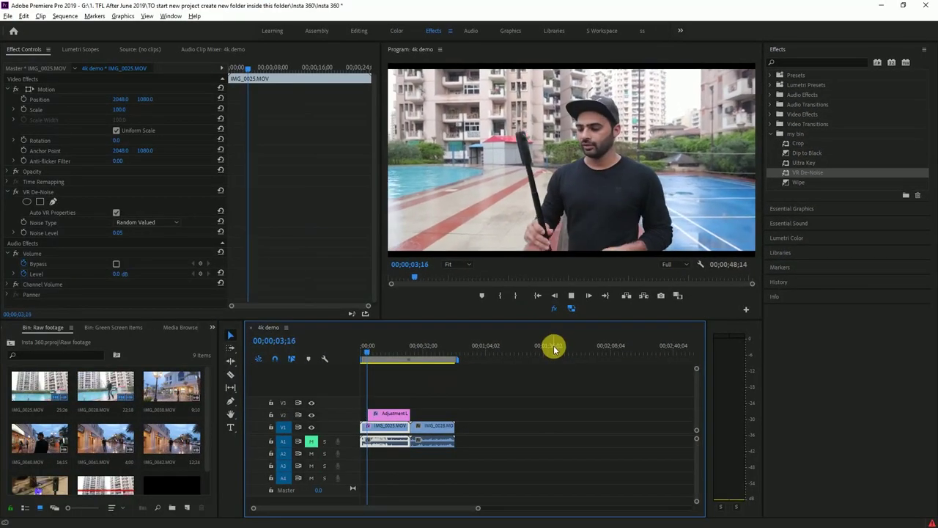
click(571, 295)
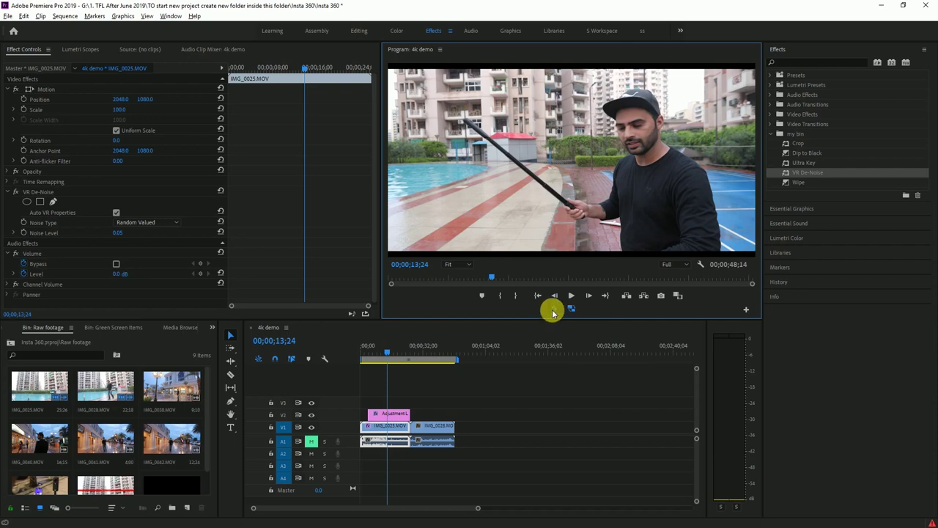
click(553, 309)
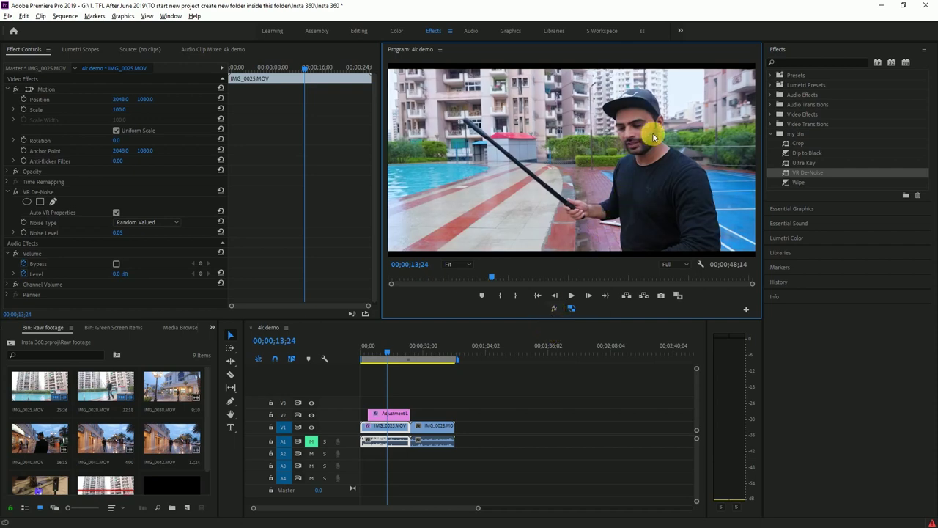
Toggle Global FX Mute on the Program monitor at 00;00;13;24 to compare the graded frame.
click(389, 425)
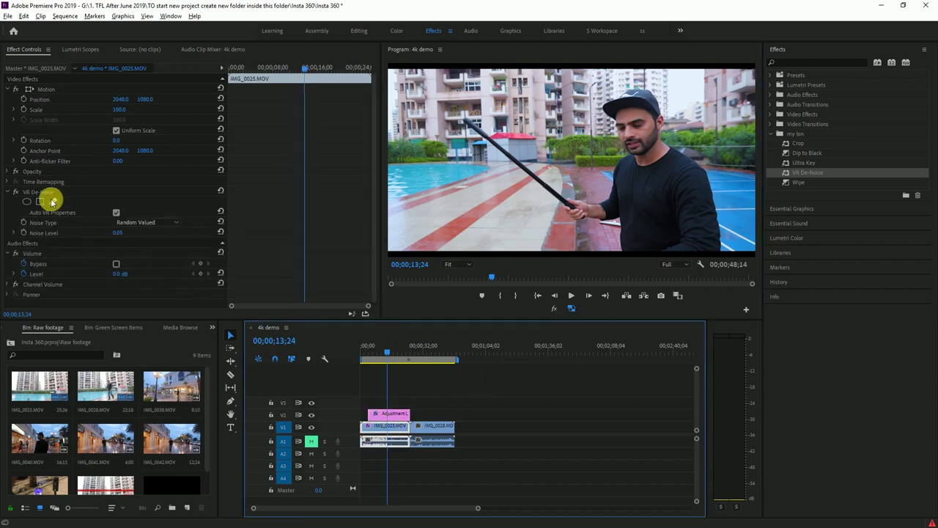
click(553, 314)
click(554, 308)
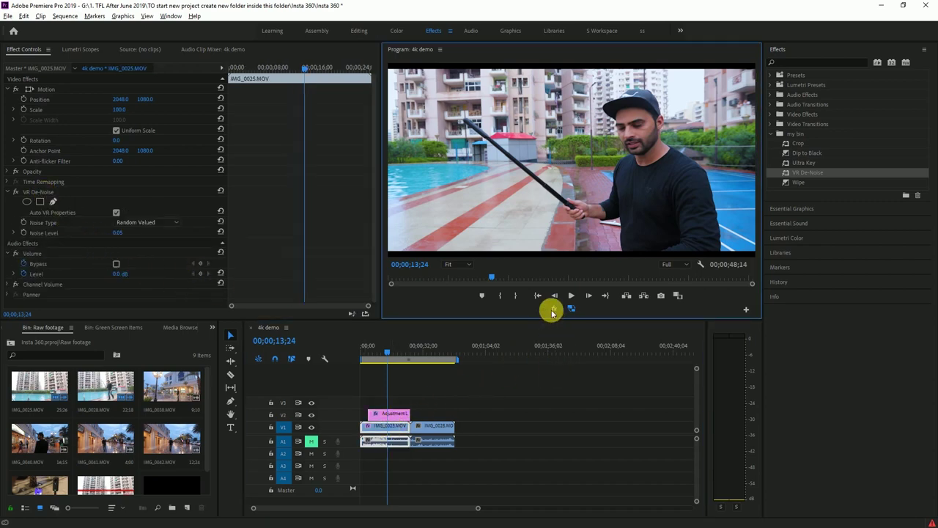